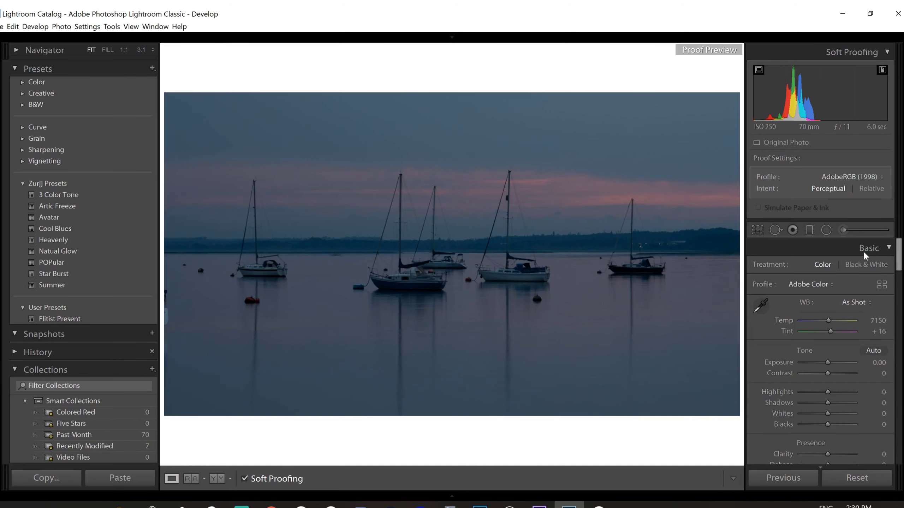
Step: Brighten the boat photo by setting Shadows to +66 and Exposure to +0.40
scroll(833, 331, down, 5)
drag(828, 327, 834, 332)
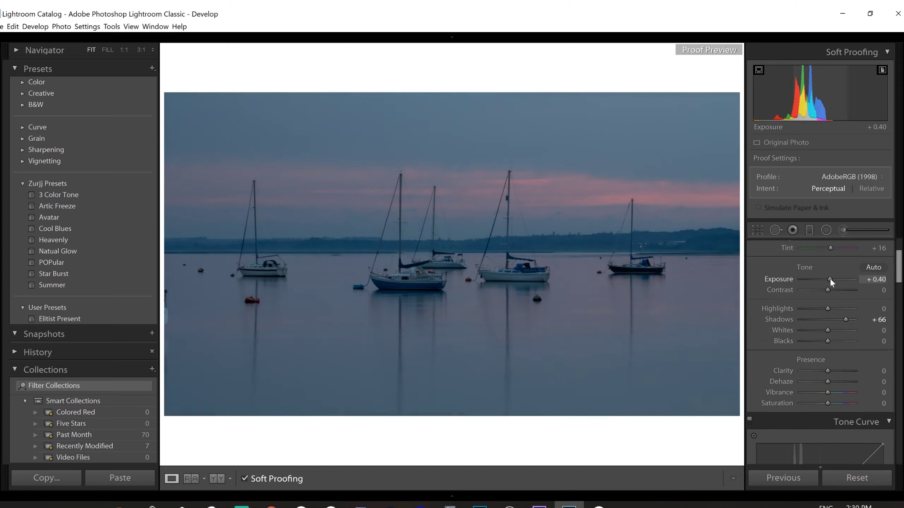
Step: Adjust the sky colours in HSL, with hue at Blue -17 and Purple +55, and saturation at Blue +43 and Purple +35
drag(899, 269, 899, 325)
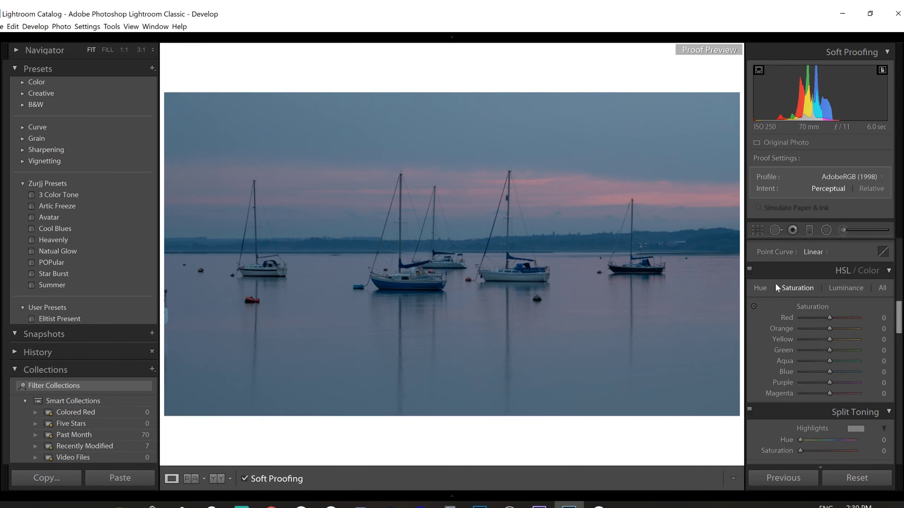
click(754, 305)
drag(621, 152, 621, 131)
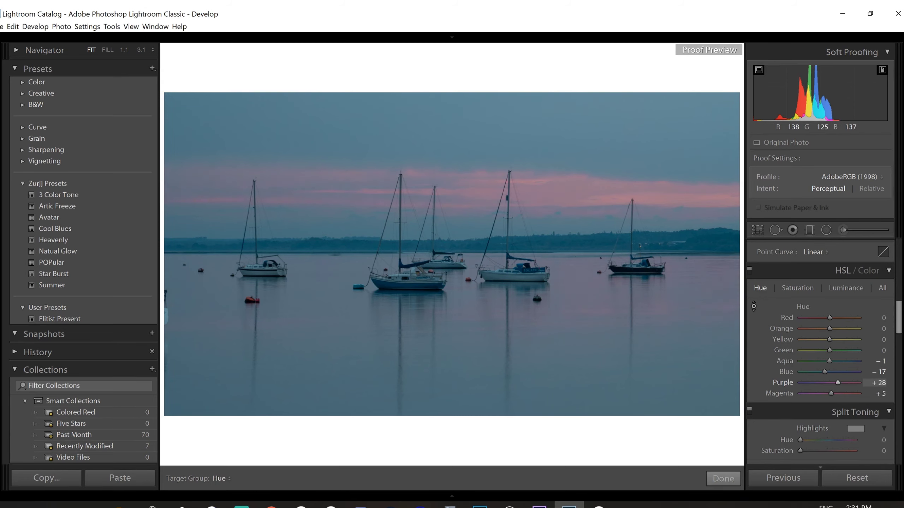
click(798, 288)
drag(573, 206, 573, 163)
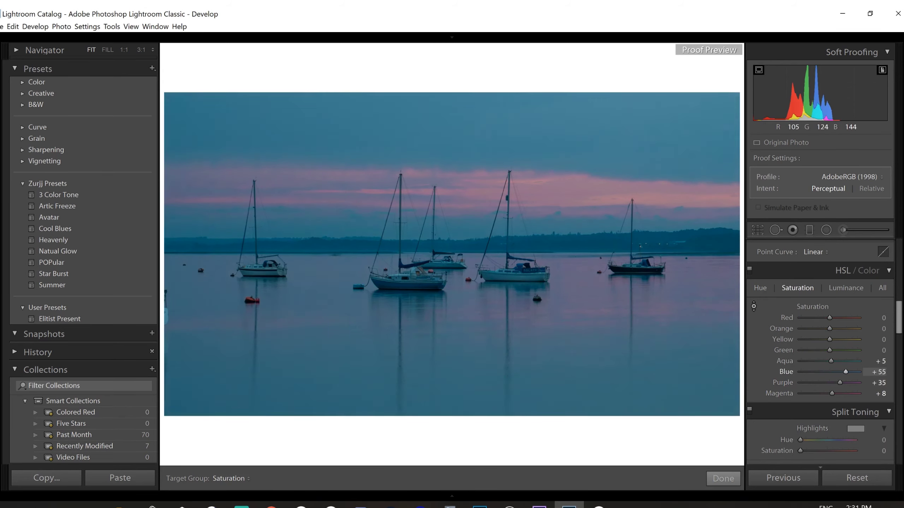
Step: Split-tone the photo with highlights at hue 322, saturation 17 and shadows at hue 191, saturation 8
click(845, 288)
scroll(836, 290, down, 4)
drag(801, 295, 851, 298)
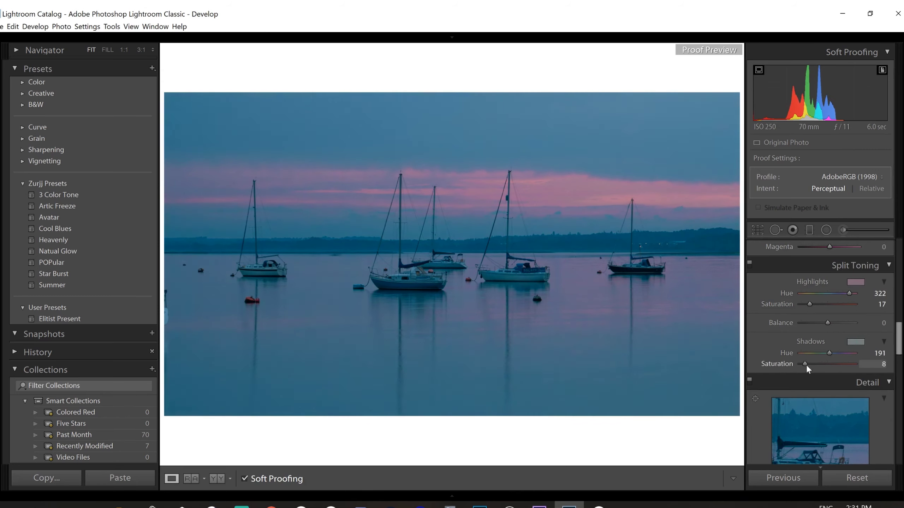
Step: Adjust the photo's Detail settings and enable lens profile corrections
scroll(806, 367, down, 6)
click(419, 285)
drag(801, 345, 848, 361)
scroll(821, 367, down, 3)
click(755, 347)
click(681, 325)
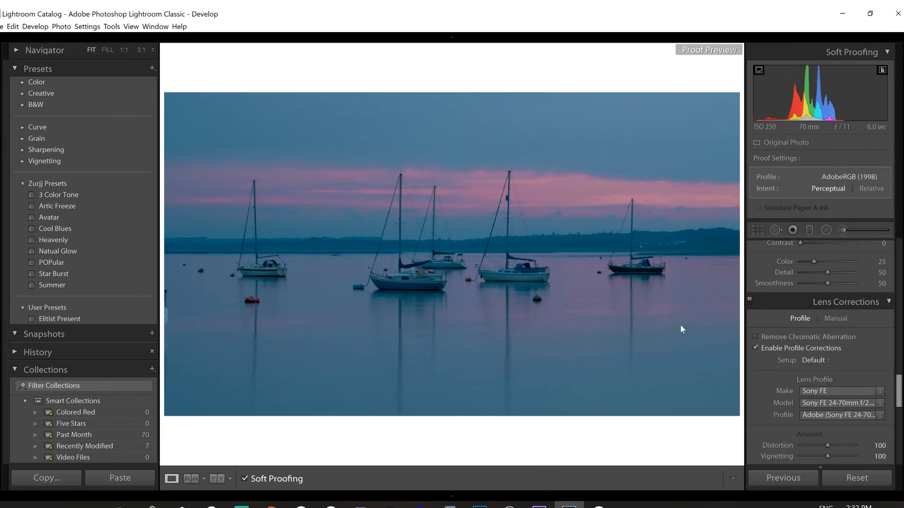
Step: Calibrate the colours with Red Primary hue -20, Green Primary hue +3, Blue Primary hue +10 and Shadows tint +12
scroll(819, 356, down, 10)
drag(827, 362, 822, 363)
drag(826, 442, 832, 441)
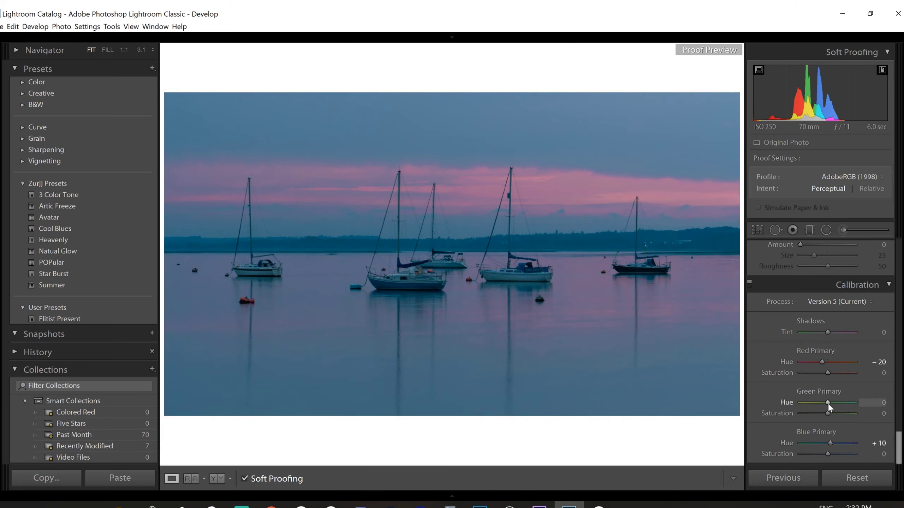
drag(828, 403, 819, 403)
drag(899, 441, 899, 436)
drag(828, 372, 831, 372)
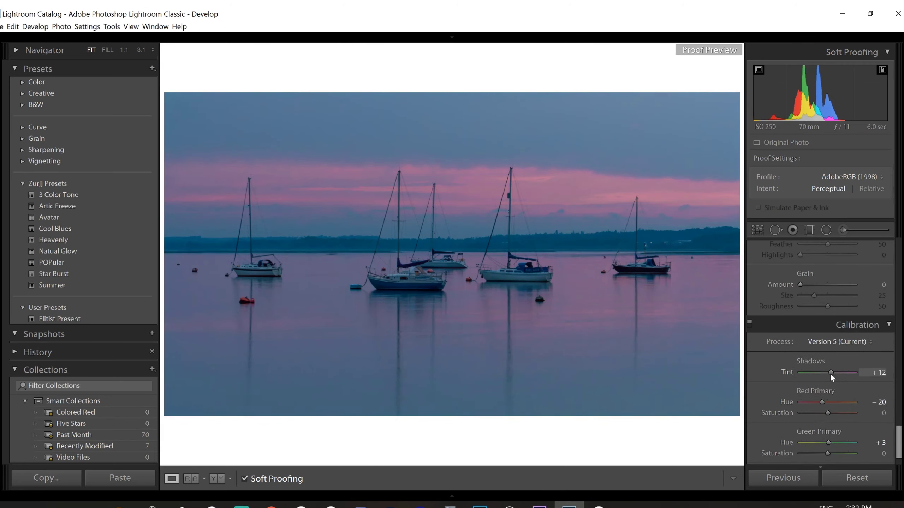
Step: Set Clarity to +23 and increase Vibrance and Dehaze for the boat photo
drag(900, 431, 900, 277)
scroll(830, 305, up, 3)
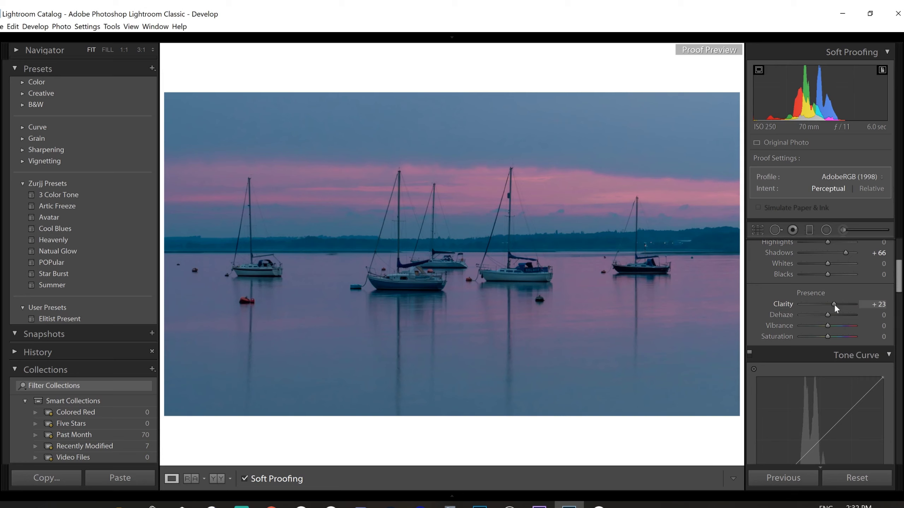
drag(828, 326, 836, 327)
drag(828, 337, 831, 315)
Step: Draw a wide elliptical radial filter around the row of boats and invert its mask
click(825, 231)
drag(441, 268, 682, 302)
scroll(832, 320, down, 10)
scroll(827, 331, up, 1)
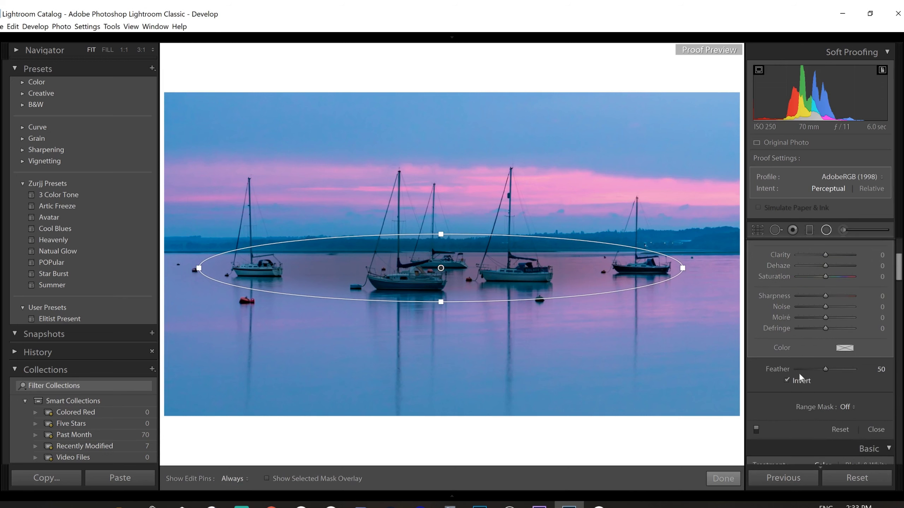
click(797, 379)
Step: Set the boat filter to Exposure 0.48, Shadows 40, Saturation -21 and Sharpness 35, and make its ellipse slightly taller
scroll(835, 326, up, 9)
drag(832, 298, 826, 301)
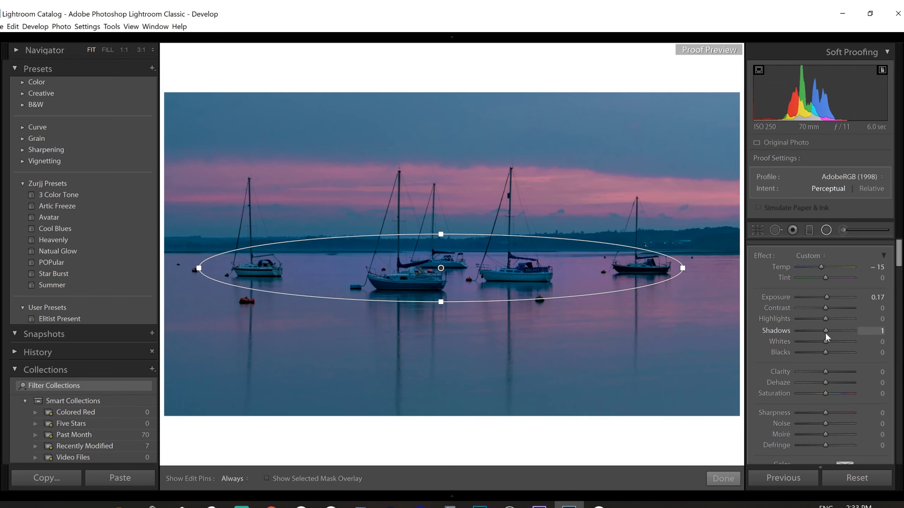
drag(440, 301, 441, 310)
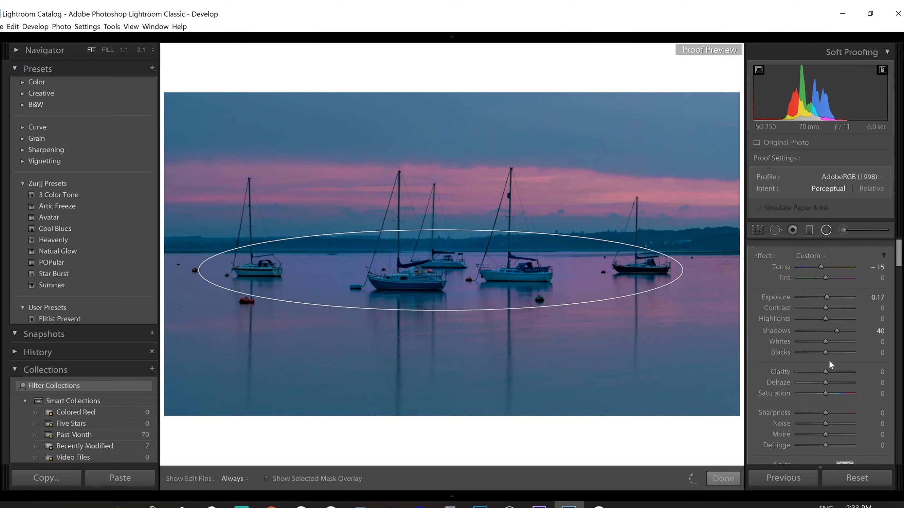
drag(827, 300, 830, 301)
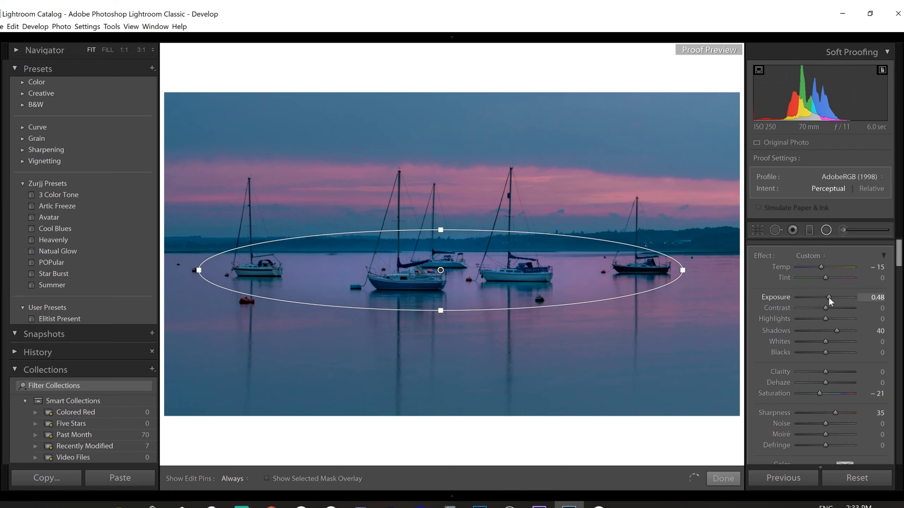
Step: Draw a second, large radial filter centred on the boats and covering nearly the whole photo
click(831, 231)
click(827, 231)
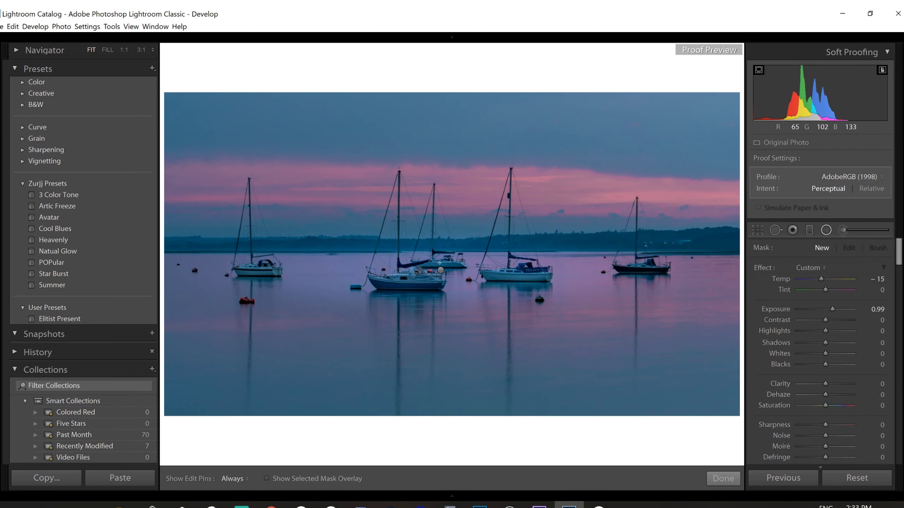
drag(445, 263, 739, 414)
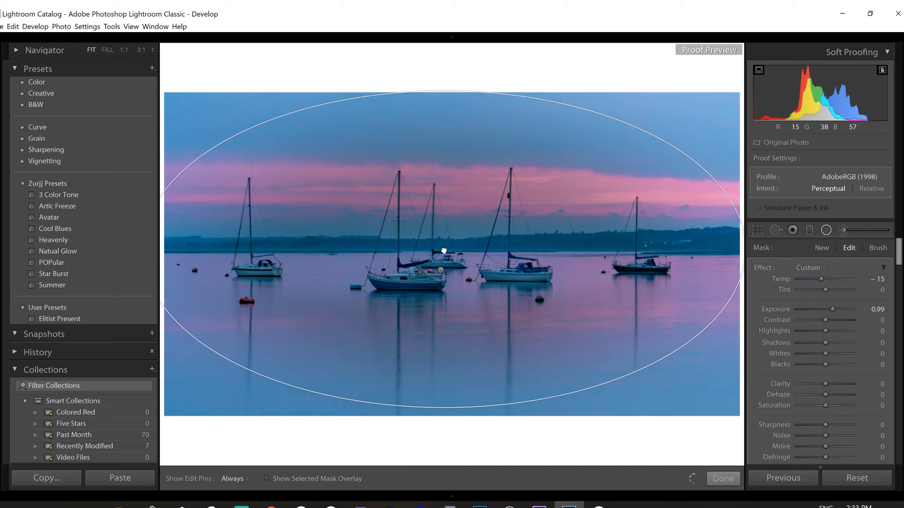
drag(443, 413, 443, 423)
Step: Set the large radial filter to Exposure -0.38, Dehaze 10 and Saturation -20, and close the filter tool
drag(832, 309, 822, 309)
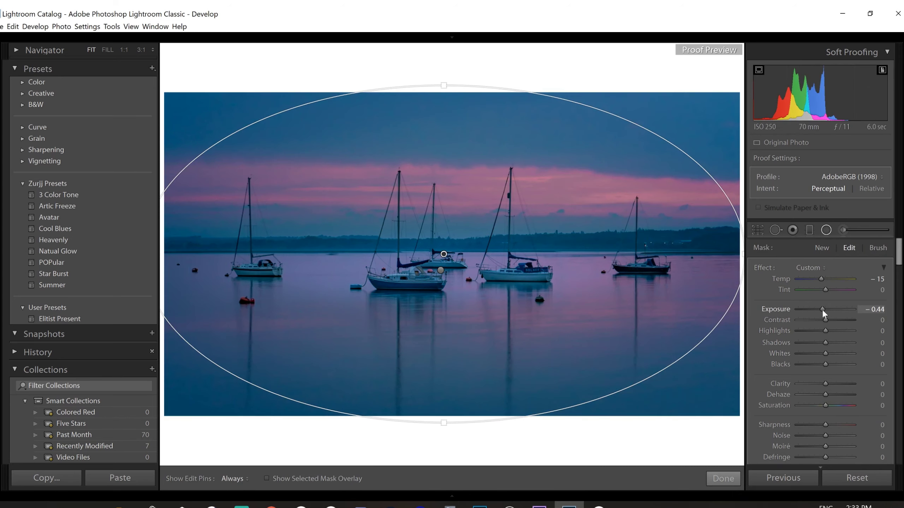
drag(826, 406, 829, 395)
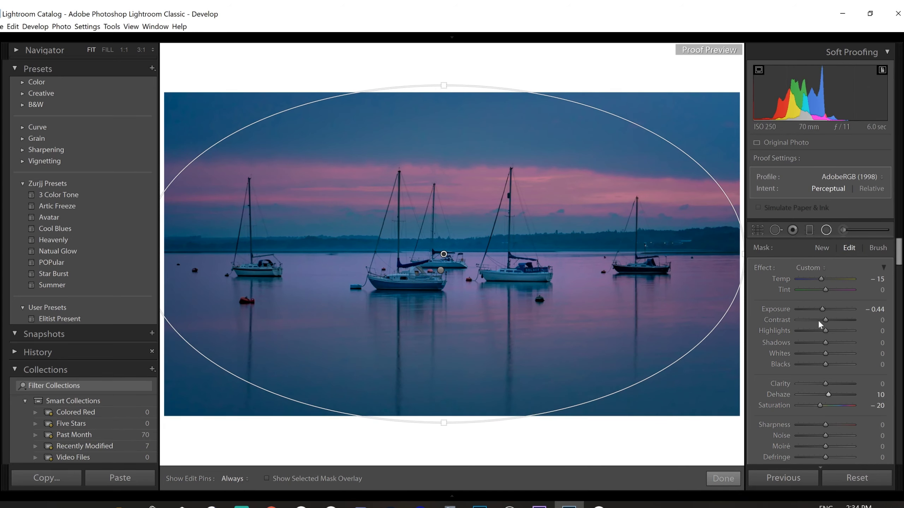
drag(822, 309, 823, 309)
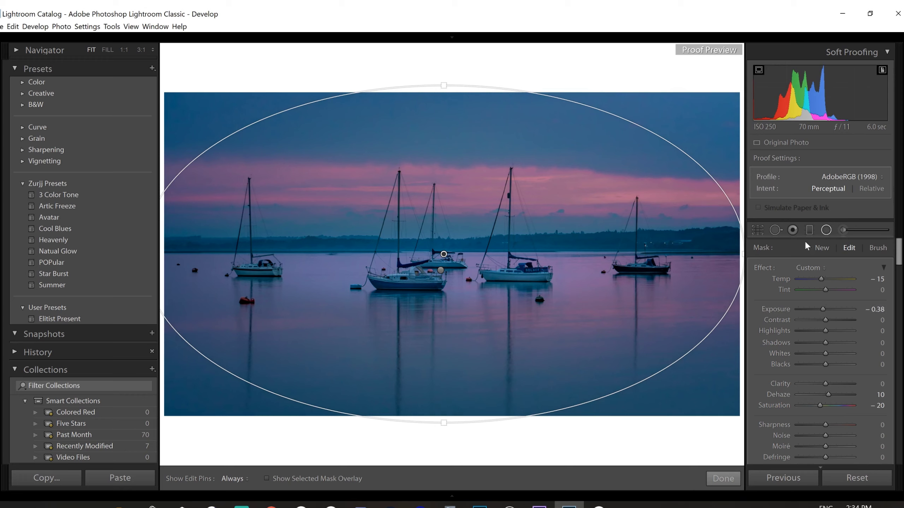
click(823, 232)
Step: Set the HSL Green saturation to -84, raise Aqua saturation and lower Blue saturation
drag(899, 263, 883, 324)
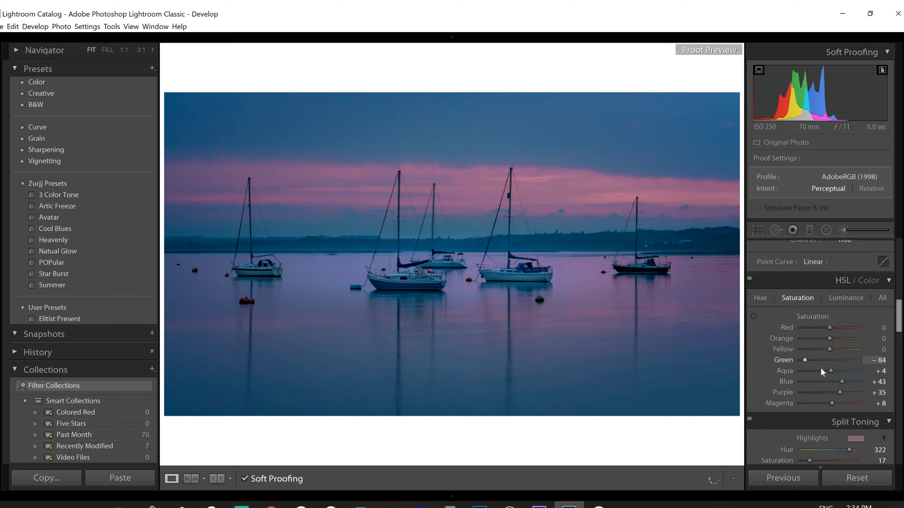
drag(830, 380, 833, 380)
mouse_move(841, 382)
mouse_down()
mouse_move(816, 379)
mouse_move(837, 381)
mouse_up()
Step: Shift the hue of the clouds just above the horizon with the targeted adjustment tool
click(763, 299)
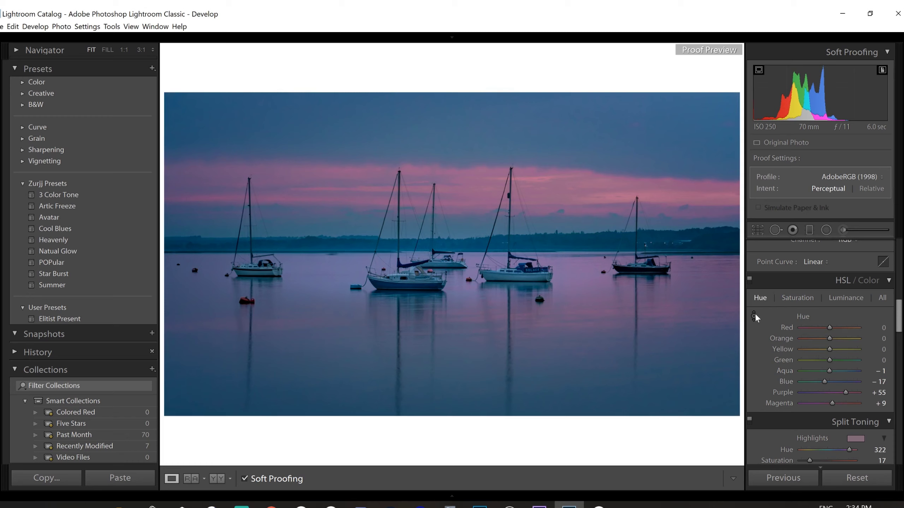
click(754, 316)
mouse_move(538, 222)
mouse_down()
mouse_move(537, 258)
mouse_move(538, 205)
mouse_up()
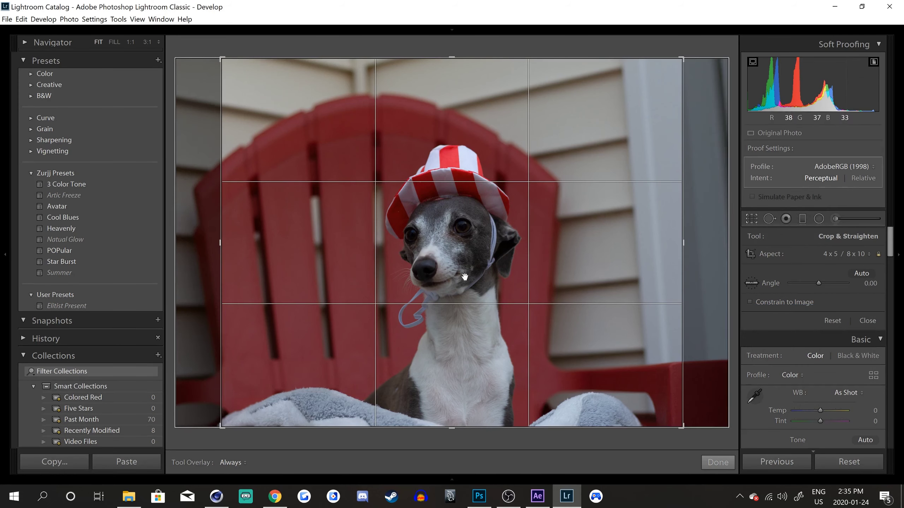
Step: Apply the 4 x 5 / 8 x 10 crop to the dog photo and raise its saturation to Red +54 and Orange +7
key(Return)
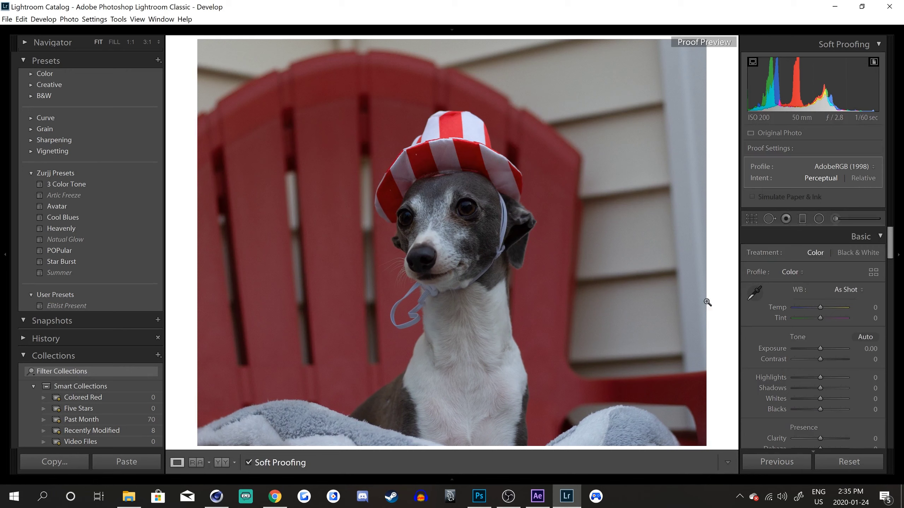
scroll(883, 271, down, 5)
click(748, 277)
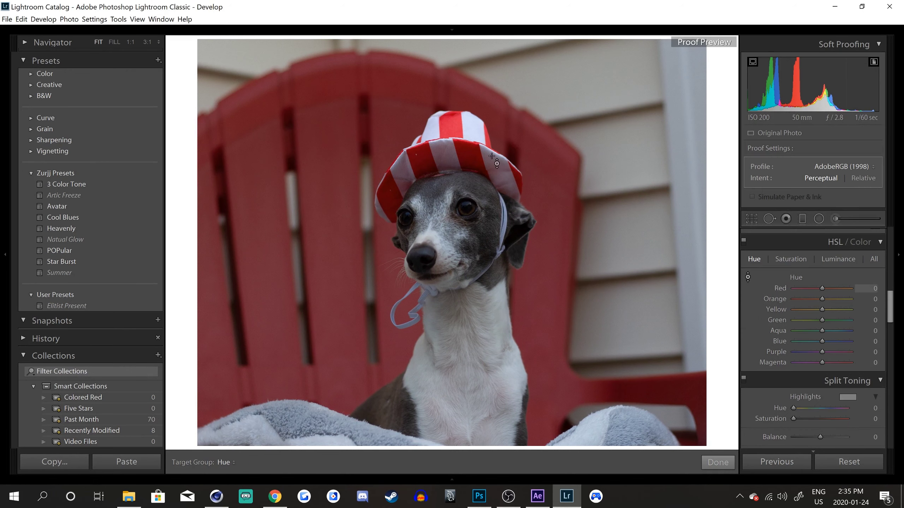
drag(545, 263, 545, 228)
click(785, 260)
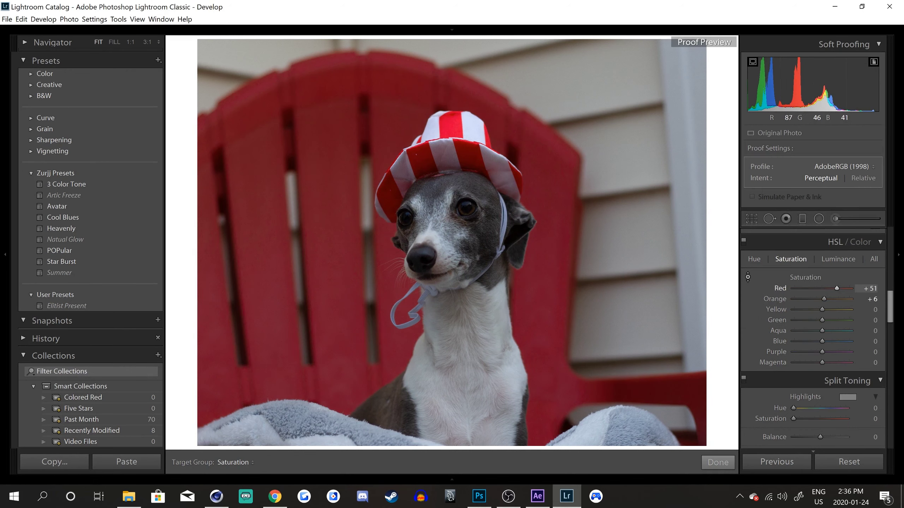
Step: Draw a radial filter tightly around the dog's eye nearest the hat string
drag(891, 307, 890, 234)
click(819, 218)
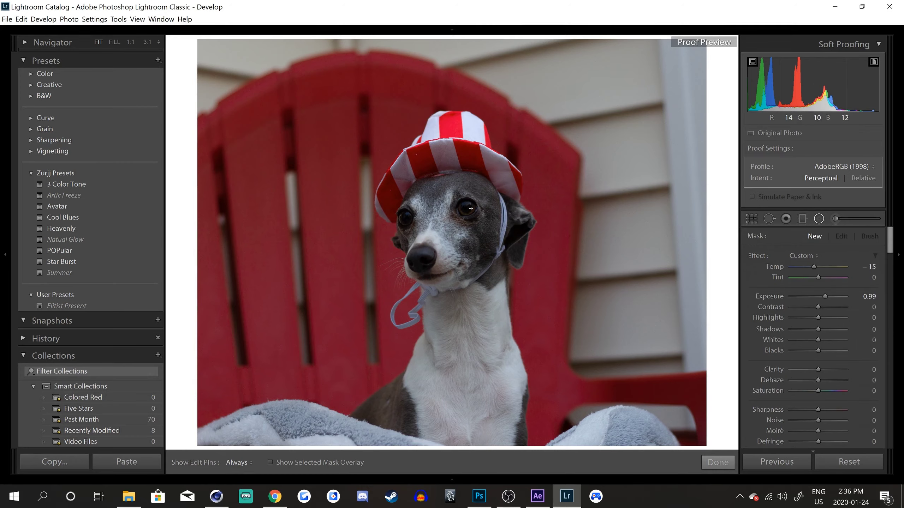
click(437, 265)
drag(544, 129, 394, 415)
drag(442, 249, 497, 294)
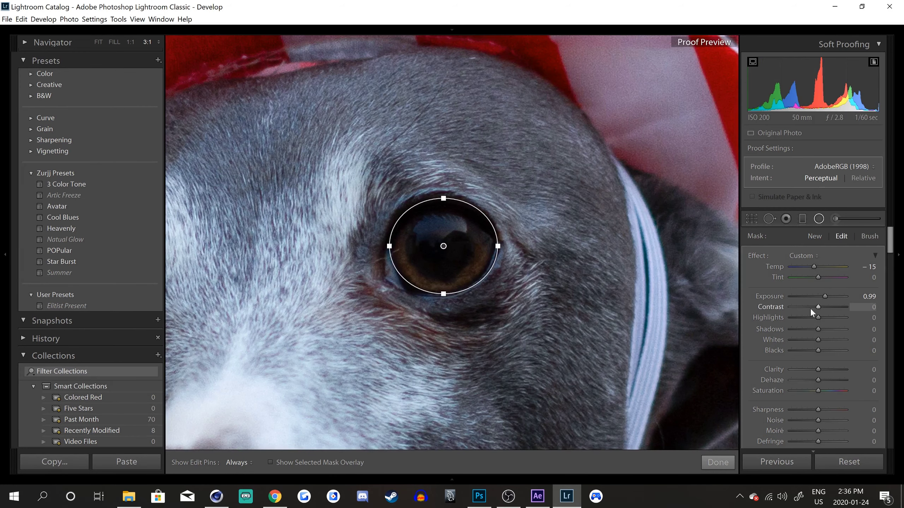
Step: Invert the eye filter's mask and set Exposure 0.68, Shadows 32, Clarity 26, Dehaze 12 and Saturation 37
scroll(867, 280, down, 3)
scroll(867, 280, up, 3)
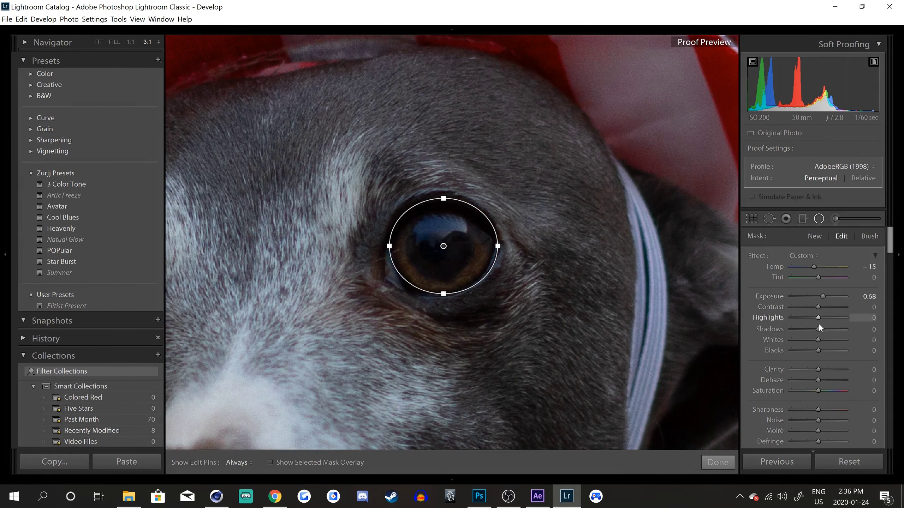
drag(829, 330, 827, 330)
drag(818, 371, 826, 370)
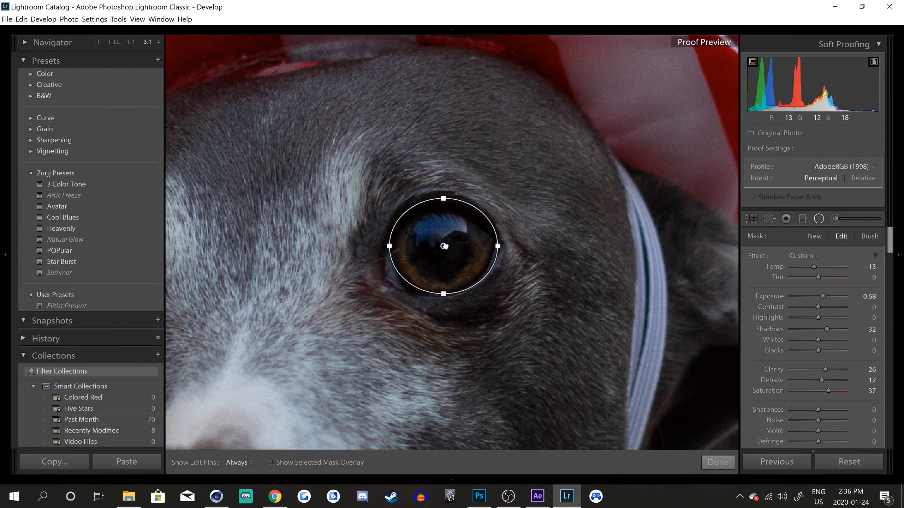
Step: Add a radial filter over the dog's other eye with Clarity 11, Dehaze 11, Saturation 18 and raised Contrast
key(ctrl+z)
key(ctrl+z)
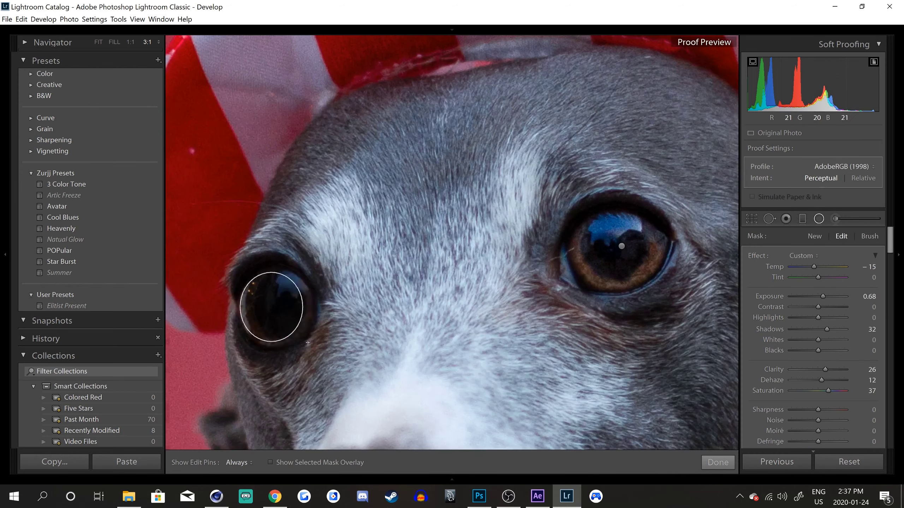
drag(308, 343, 312, 347)
scroll(817, 266, down, 3)
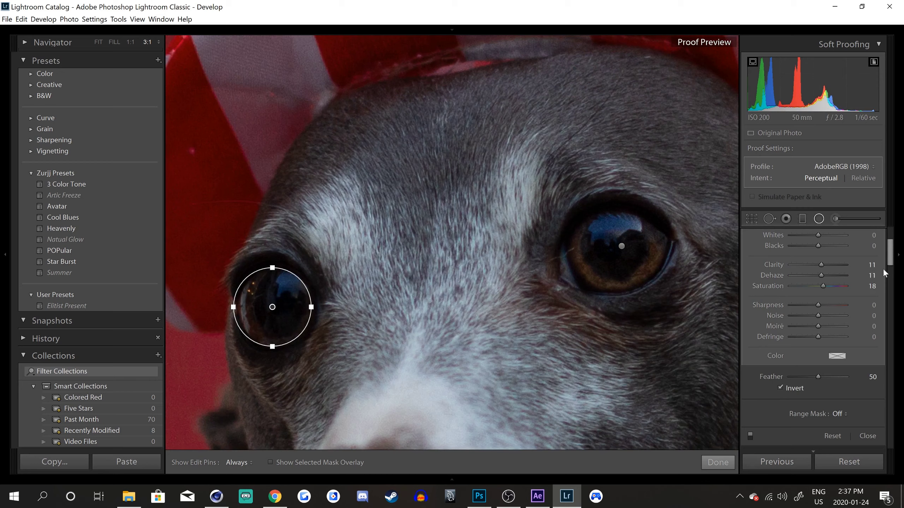
scroll(884, 270, up, 3)
drag(818, 305, 824, 306)
click(818, 219)
click(716, 228)
Step: Set Highlights -27, Shadows +46, Whites +5, Clarity +12, Dehaze +20, Vibrance +18 and Saturation -4, and raise Exposure slightly
drag(821, 346, 825, 367)
drag(821, 378, 819, 379)
drag(820, 285, 813, 286)
drag(820, 306, 822, 306)
drag(821, 295, 833, 300)
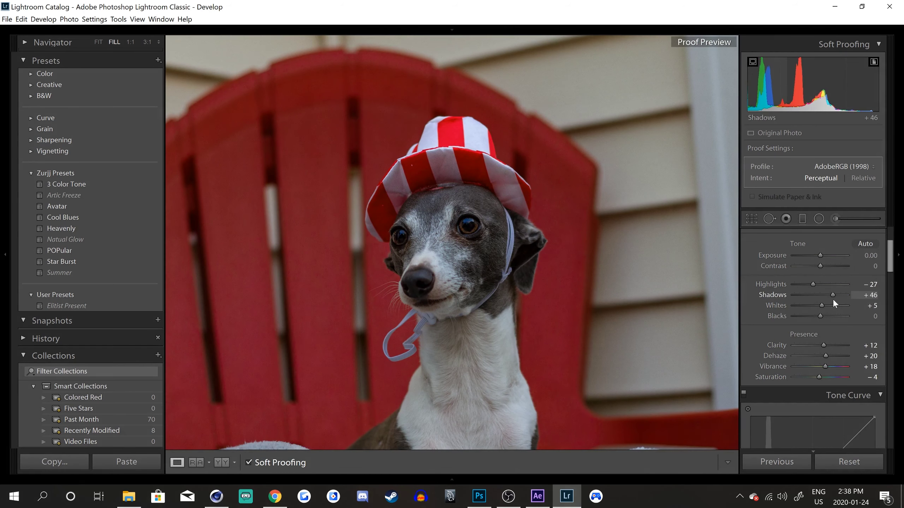
drag(820, 256, 822, 256)
Step: Desaturate the house siding behind the chair and shift the Red and Orange hues with the targeted adjustment tool
drag(889, 259, 887, 304)
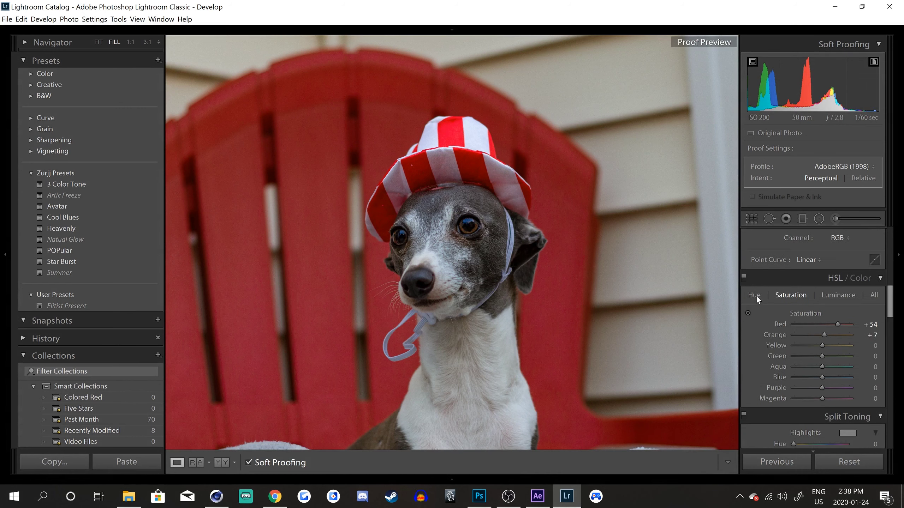
click(748, 314)
drag(644, 246, 644, 285)
click(755, 297)
key(ctrl+alt+shift+h)
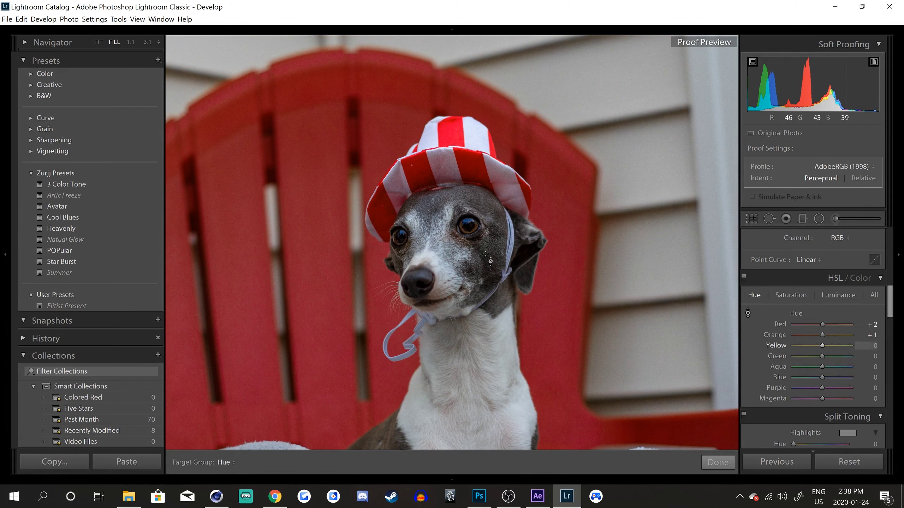
Step: Calibrate the dog photo with Red Primary hue +24, Green Primary hue +19 and Blue Primary hue -40
scroll(881, 351, down, 10)
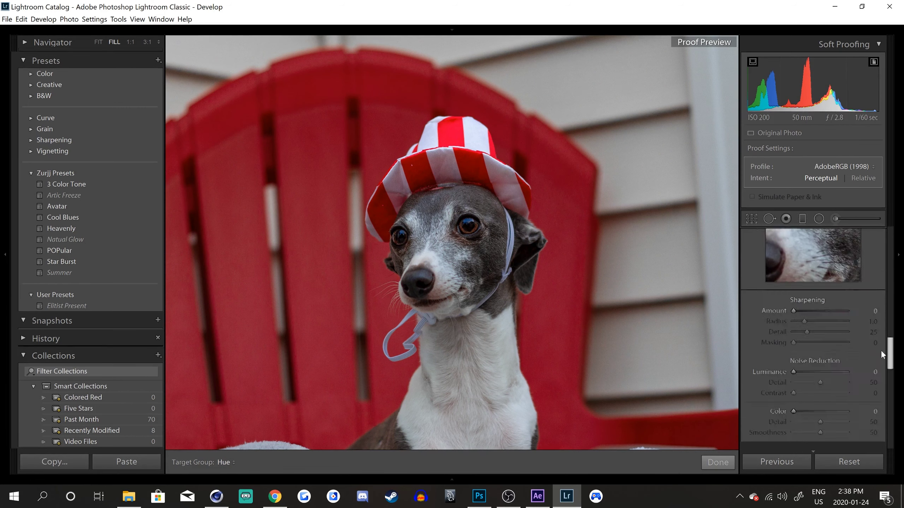
drag(879, 410, 876, 433)
drag(820, 428, 810, 426)
drag(820, 388, 826, 389)
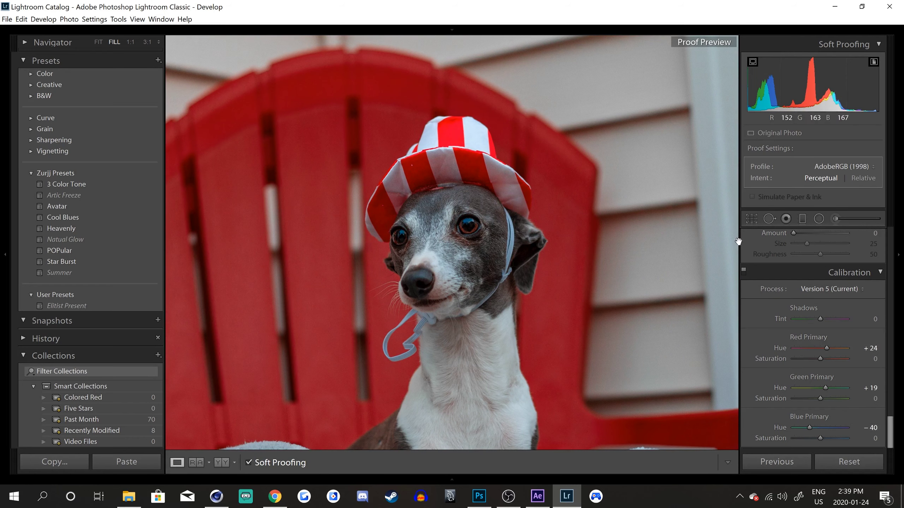
Step: Crop the dog photo tighter around the dog and compare it with the unedited version
click(752, 219)
drag(498, 190, 460, 204)
key(Return)
key(backslash)
key(backslash)
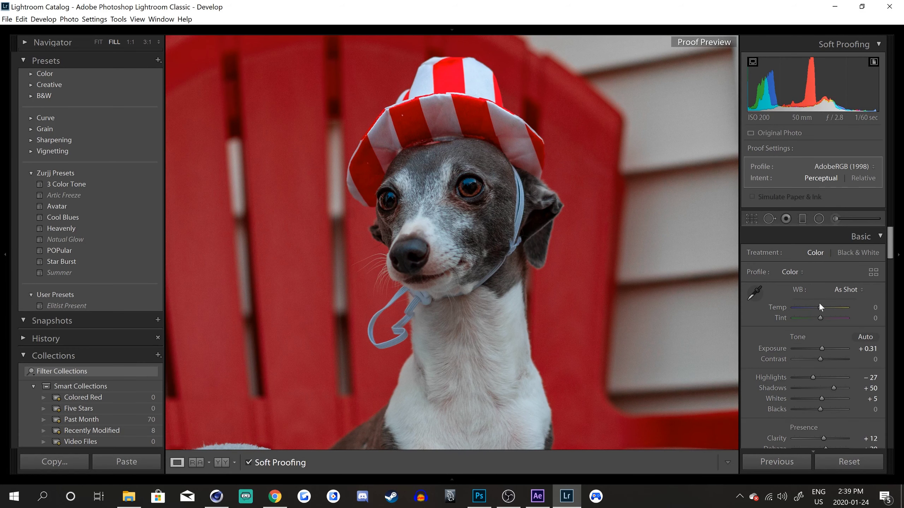
Step: Fade the blacks on the RGB tone curve by lifting the black point to about 6.3%, and raise luminance noise reduction
scroll(819, 302, down, 5)
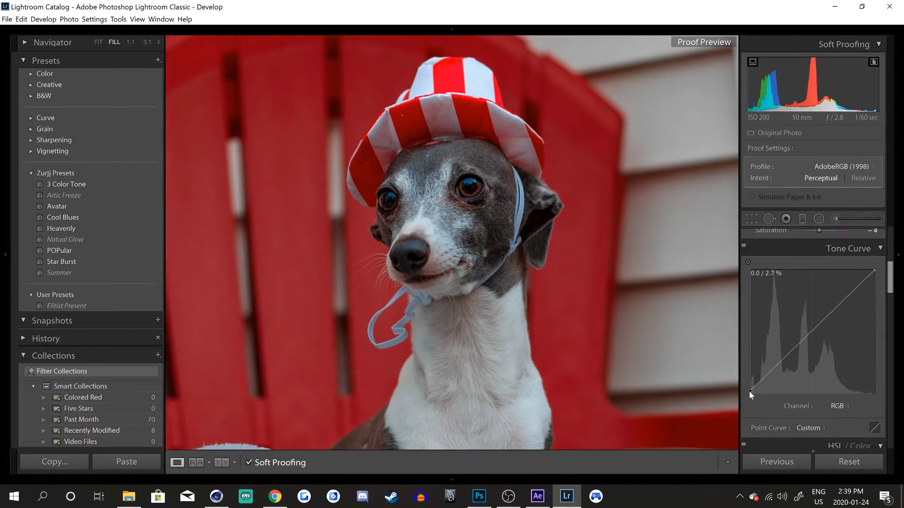
click(763, 380)
click(775, 367)
drag(763, 381, 749, 387)
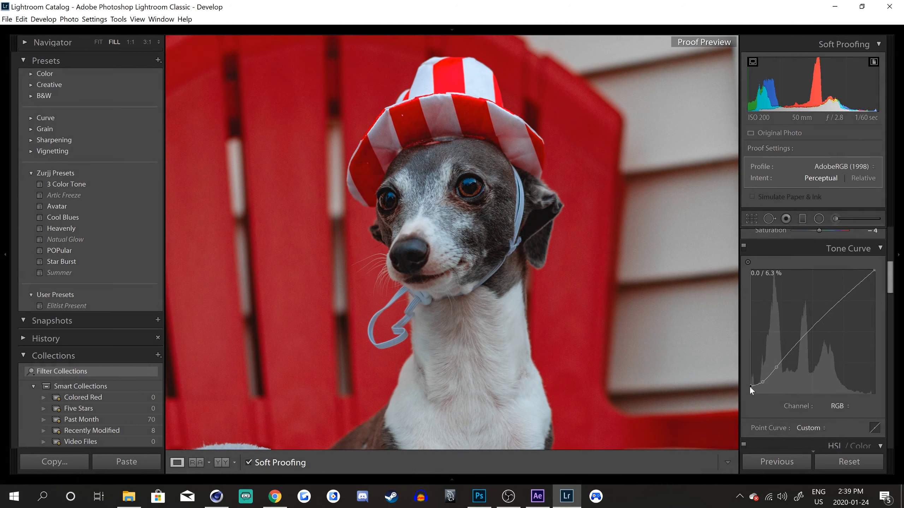
scroll(881, 323, down, 10)
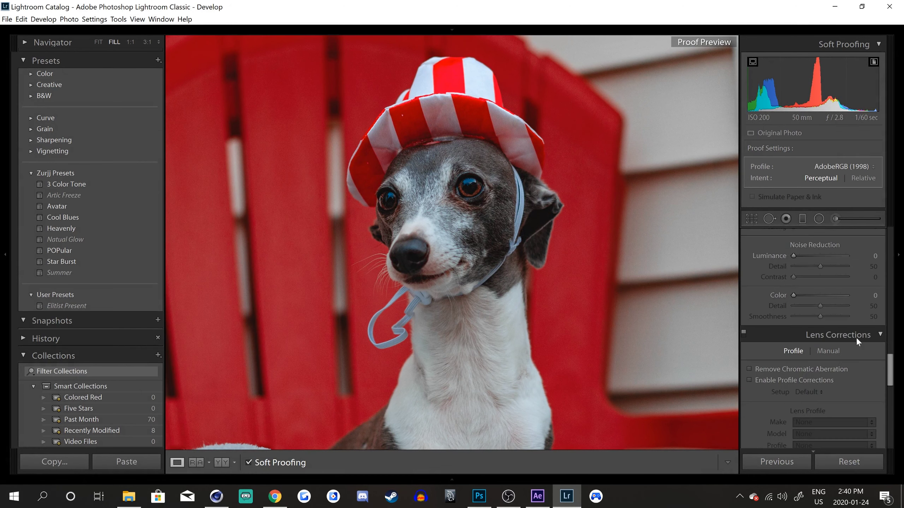
drag(796, 256, 812, 258)
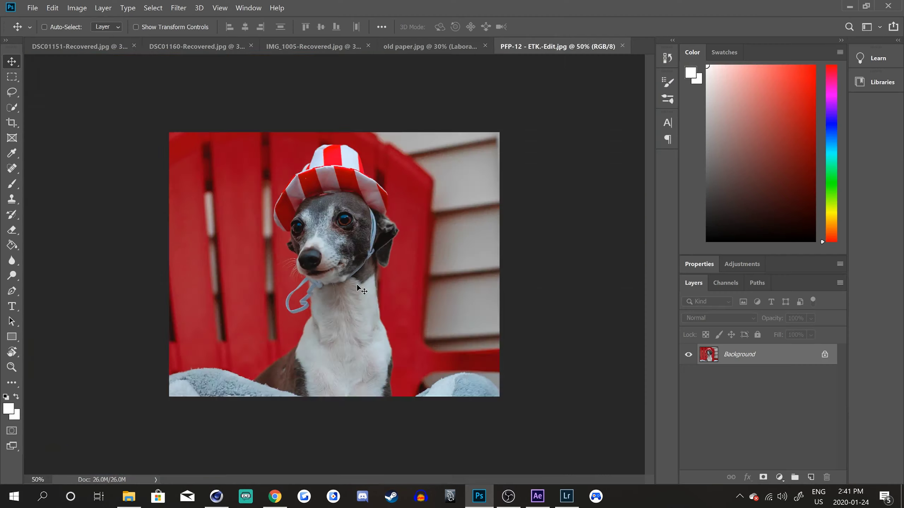
Step: Switch to Photoshop and duplicate the dog photo's background layer
key(ctrl+plus)
key(ctrl+plus)
key(ctrl+j)
Step: Remove the hanging loop of hat string below the dog's chin by patching it with clean red chair areas
key(j)
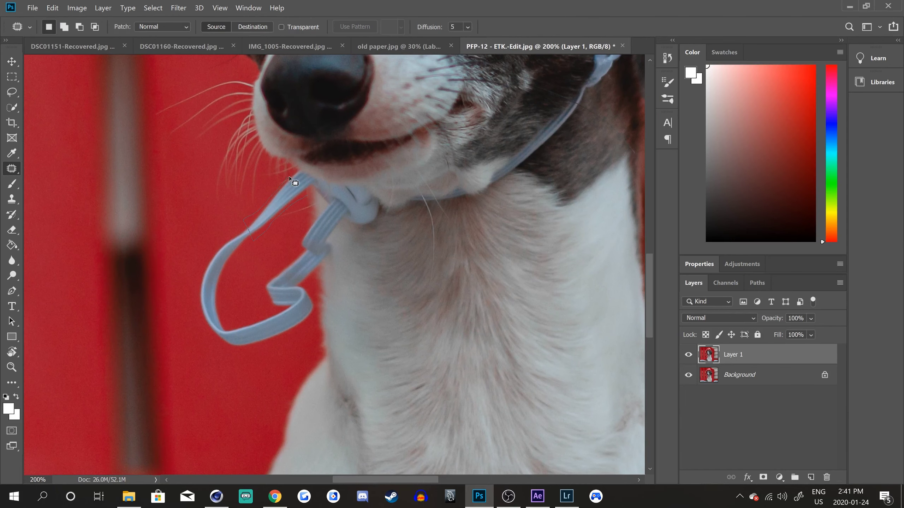
drag(289, 178, 309, 194)
drag(279, 205, 258, 195)
drag(258, 245, 189, 297)
drag(259, 244, 262, 242)
drag(244, 325, 269, 186)
drag(270, 188, 237, 294)
key(ctrl+d)
drag(266, 172, 247, 270)
drag(308, 214, 267, 277)
key(ctrl+d)
drag(241, 196, 269, 267)
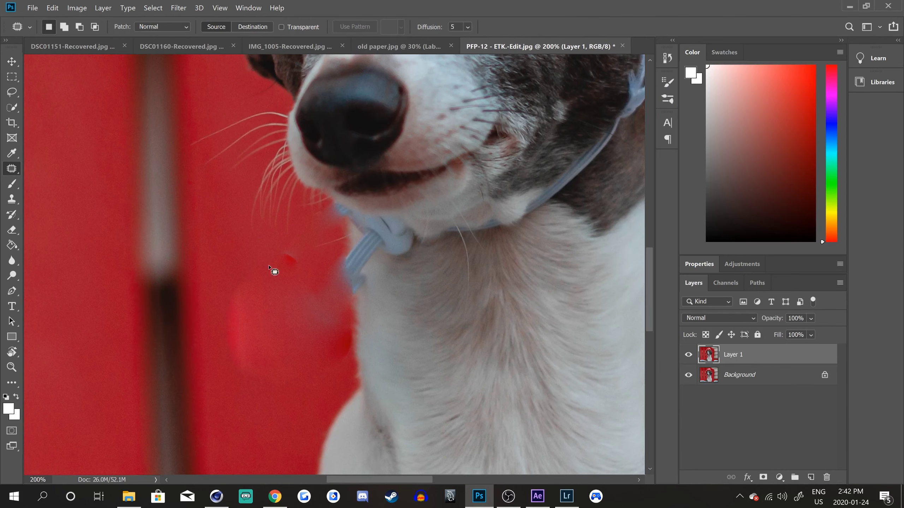
Step: Paint sampled red over the patched chair area and clone out the remaining string along the dog's neck
click(13, 188)
alt+click(263, 272)
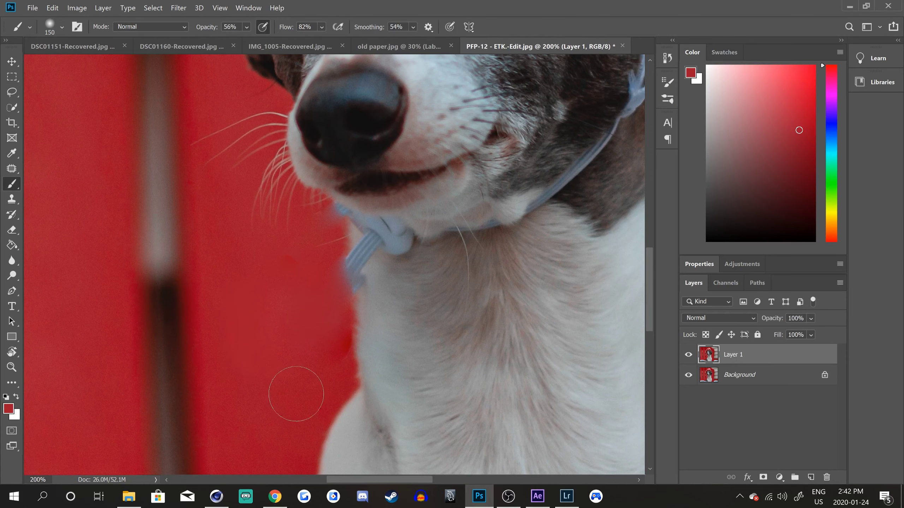
key(s)
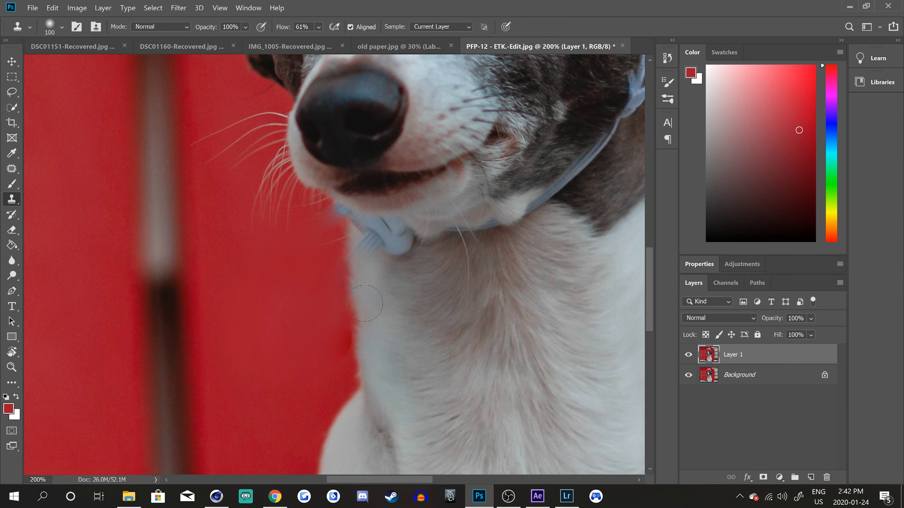
key(ctrl+plus)
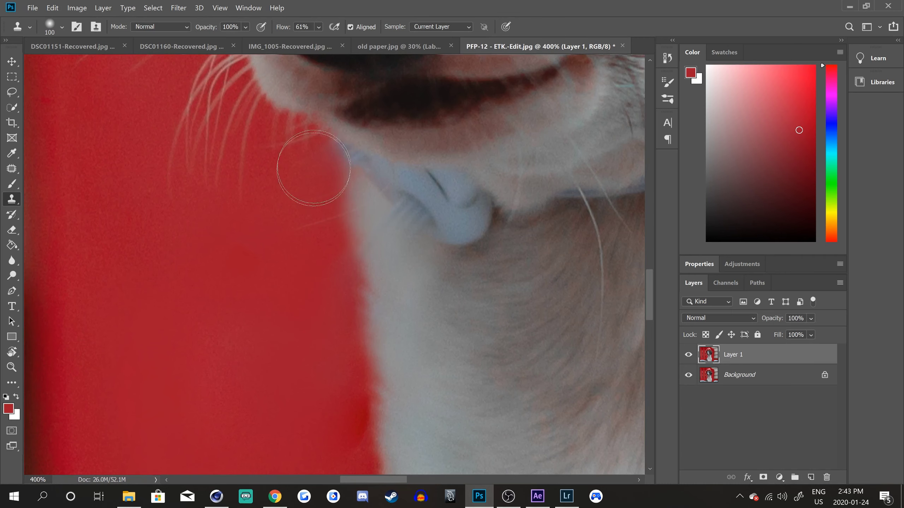
key(ctrl+0)
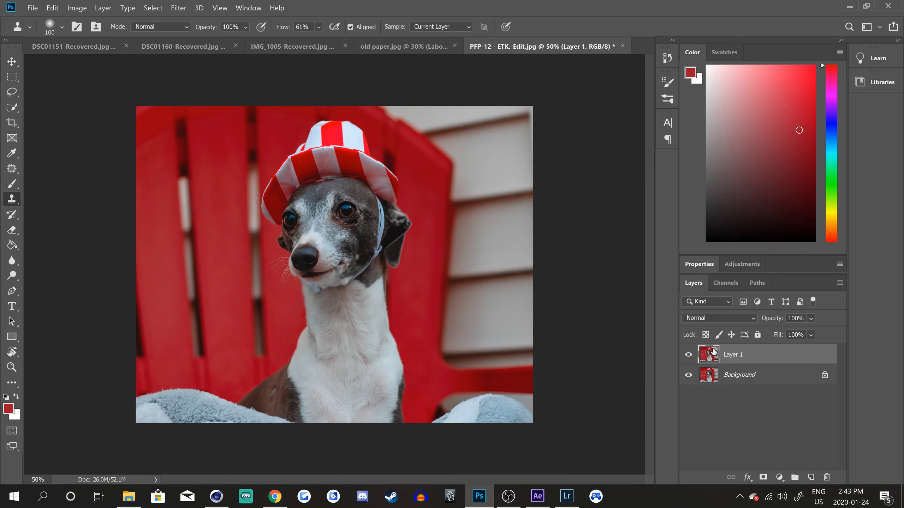
Step: Touch up the area around the dog's hat and forehead with the Spot Healing Brush in Content-Aware mode
right_click(11, 230)
right_click(11, 169)
click(80, 167)
scroll(276, 174, up, 3)
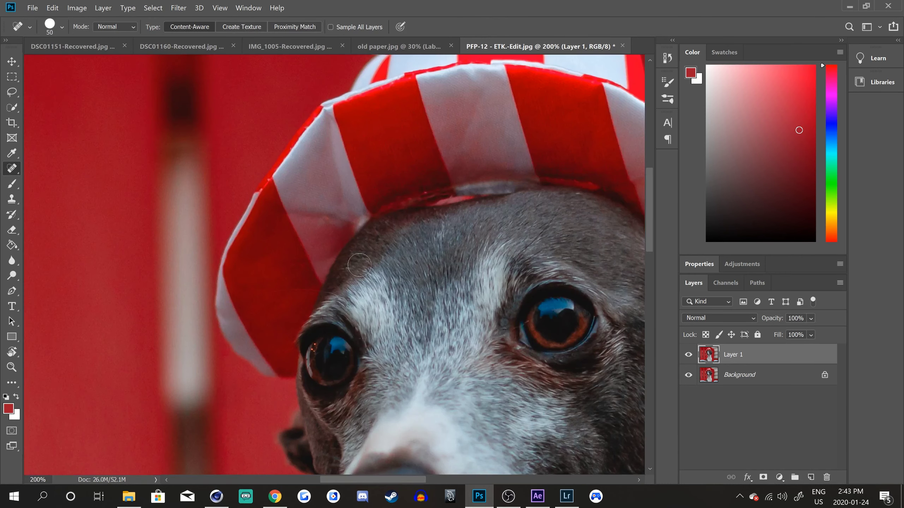
Step: Fill a new layer above the dog photo with black
key(ctrl+0)
click(11, 245)
key(d)
click(333, 264)
Step: With the black layer hidden, draw a large elliptical selection centred on the dog photo, and show the layer again
click(11, 77)
click(688, 355)
drag(270, 259, 389, 309)
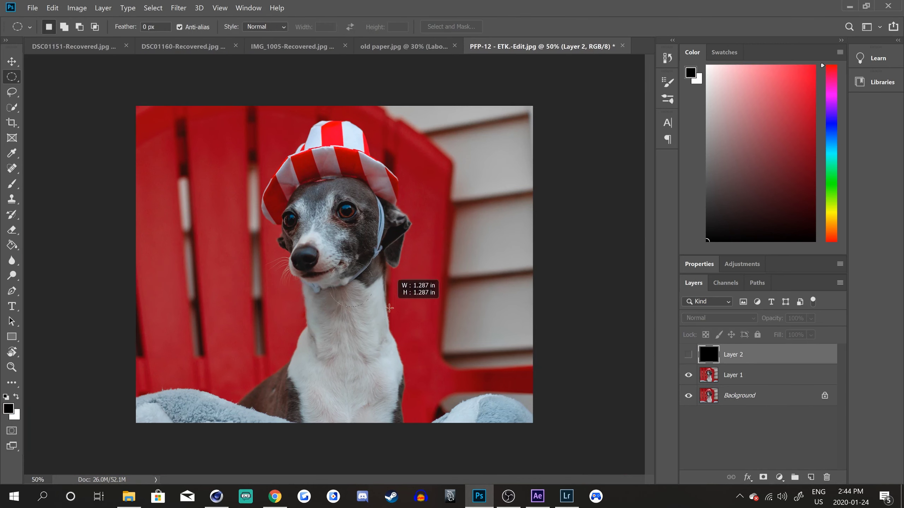
right_click(11, 77)
click(71, 88)
drag(134, 108, 527, 410)
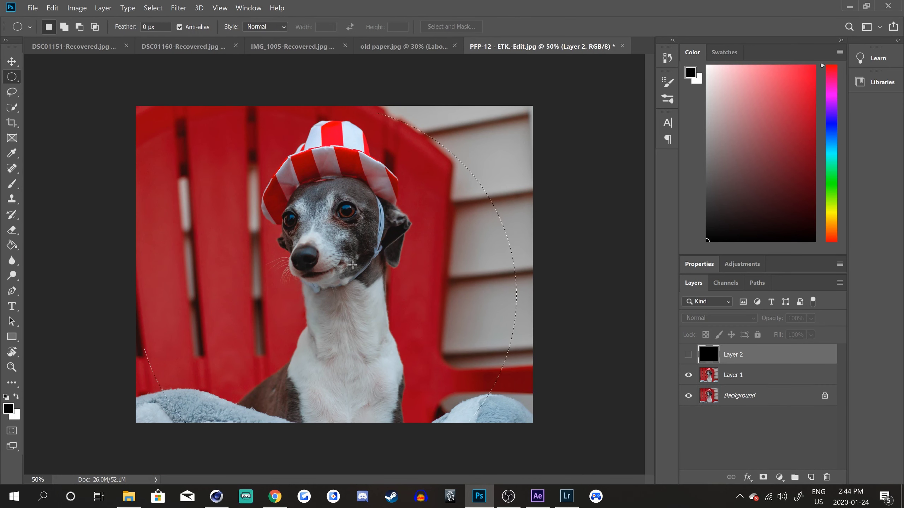
drag(340, 139, 340, 104)
key(ctrl+comma)
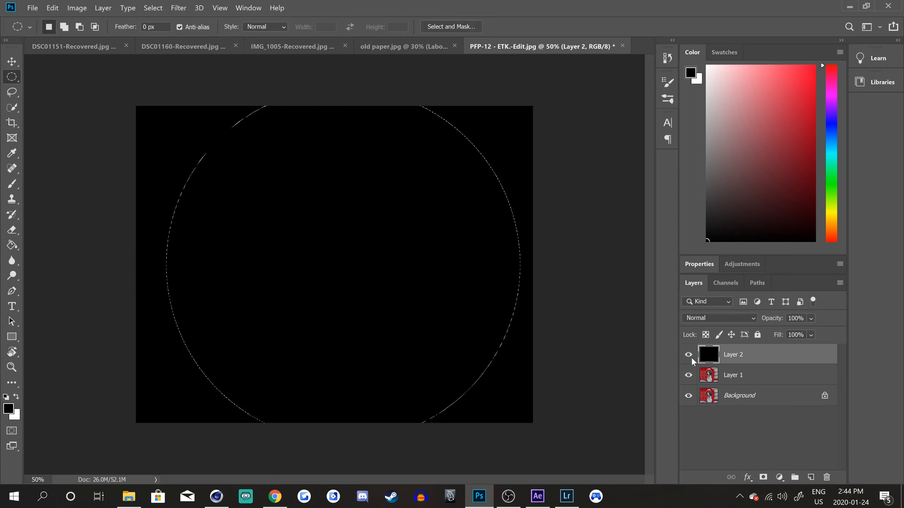
Step: Delete the black inside the elliptical selection to form a vignette, and clear the selection
key(Delete)
drag(741, 363, 770, 367)
click(874, 468)
key(ctrl+d)
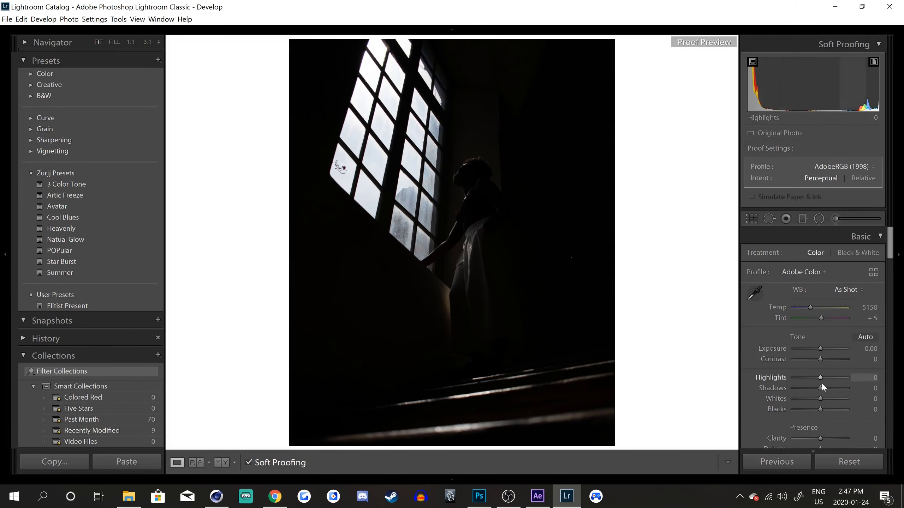
Step: In Lightroom, set Exposure +1.05 and Shadows +52 on the stairwell photo, and adjust its colours with the HSL targeted adjustment tool
drag(821, 383, 841, 390)
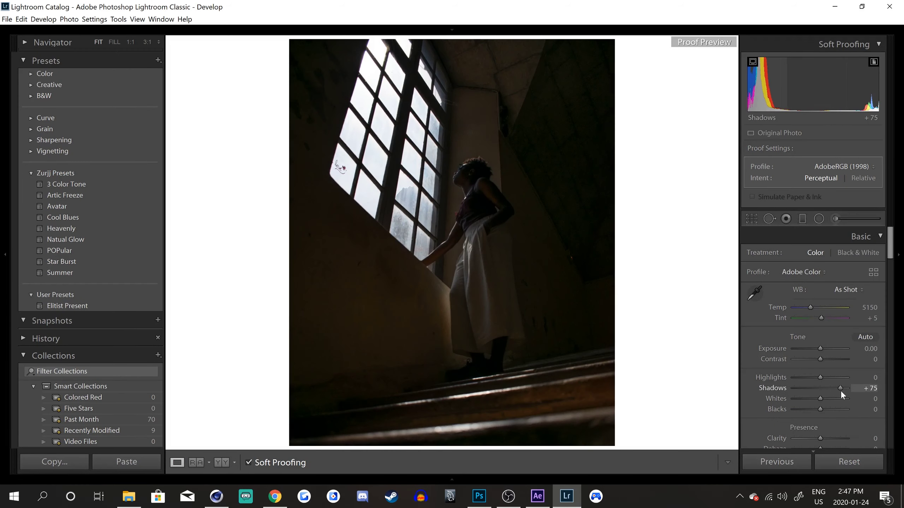
drag(820, 349, 826, 349)
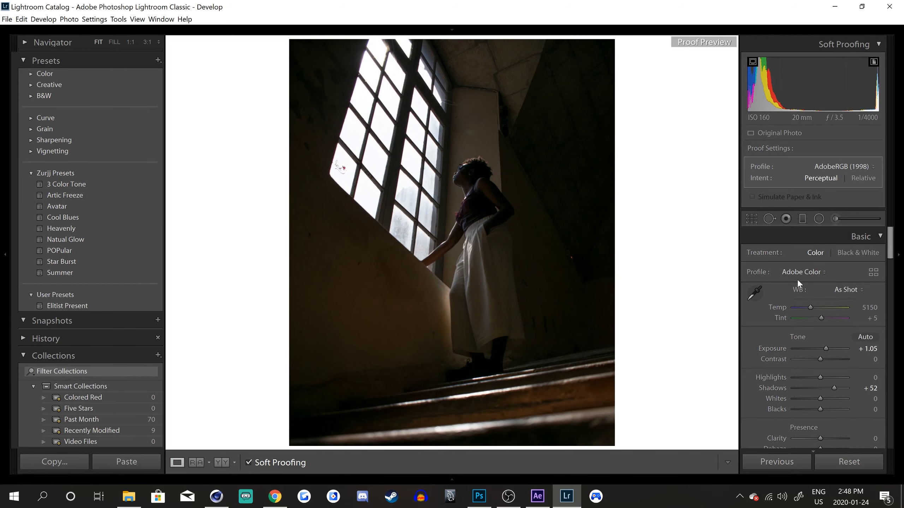
scroll(798, 280, down, 5)
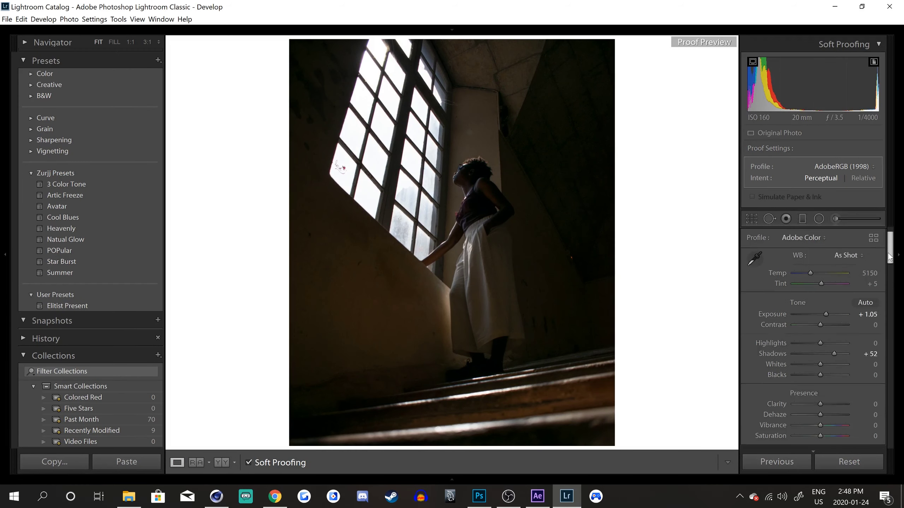
click(748, 311)
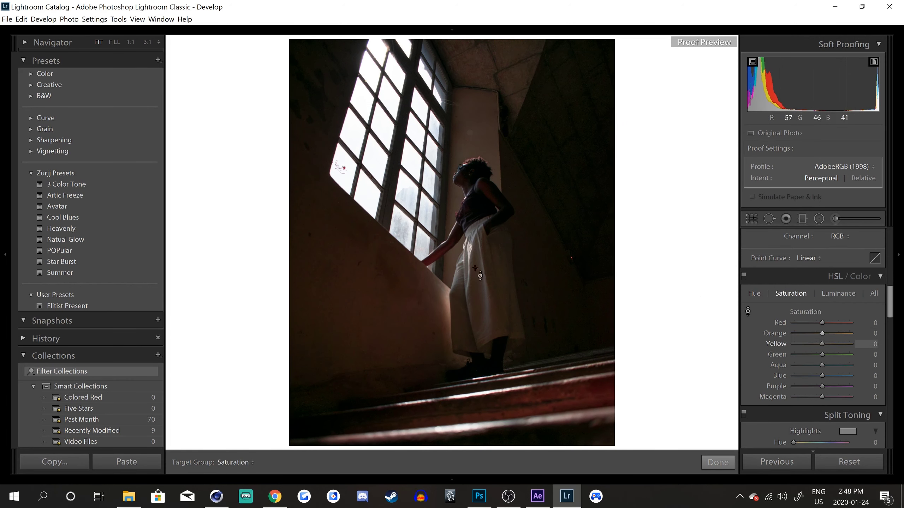
Step: Set noise reduction to Luminance 65, Detail 54 and Contrast 18, and crop the photo to 4 x 5 around the woman and window
scroll(795, 277, down, 6)
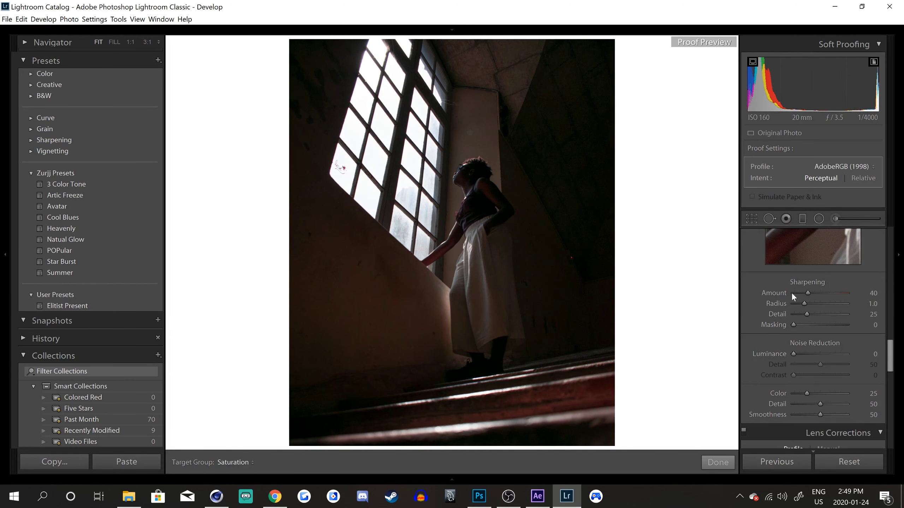
drag(793, 354, 803, 375)
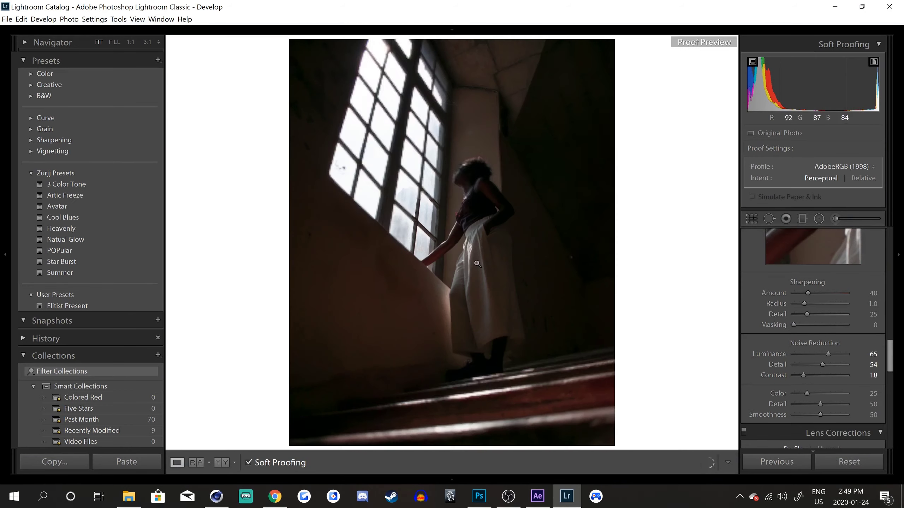
key(r)
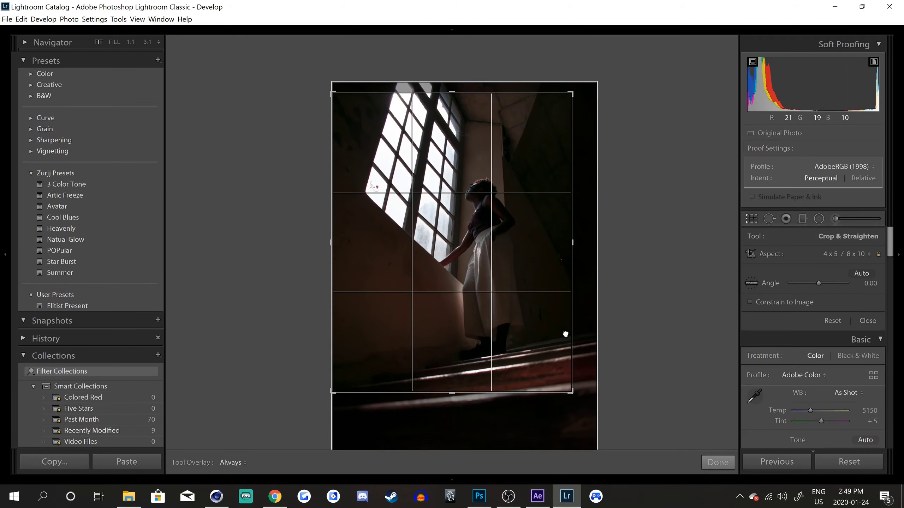
key(Return)
Step: Set Vibrance to +17 and Saturation to about -21, and raise Clarity and Dehaze slightly
scroll(831, 348, down, 5)
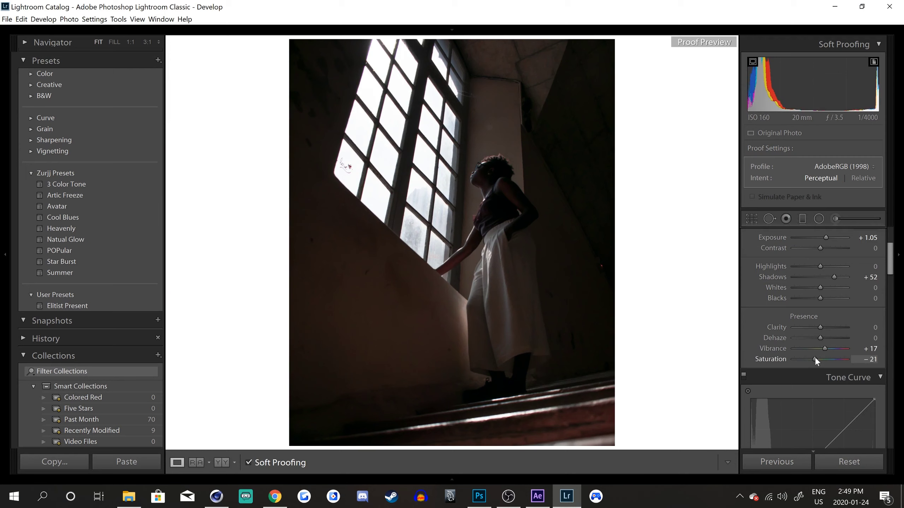
drag(815, 360, 815, 360)
drag(820, 339, 823, 338)
drag(820, 327, 828, 327)
drag(823, 338, 825, 338)
Step: Reshape the RGB tone curve, and calibrate with Red Primary hue +32 and saturation -26, Green hue +17 and Blue hue -23
drag(891, 259, 890, 277)
drag(750, 397, 825, 388)
scroll(868, 356, down, 5)
scroll(869, 356, down, 6)
mouse_move(821, 359)
mouse_down()
mouse_move(799, 359)
mouse_move(814, 359)
mouse_up()
drag(821, 348, 829, 352)
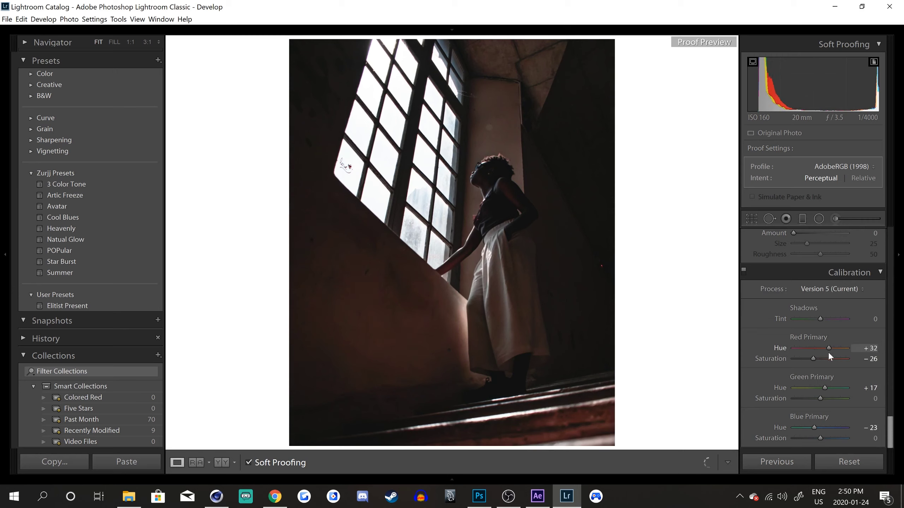
Step: Split-tone the photo with Highlights hue 38 and saturation 30, and Shadows hue 219 and saturation 10
scroll(868, 331, up, 8)
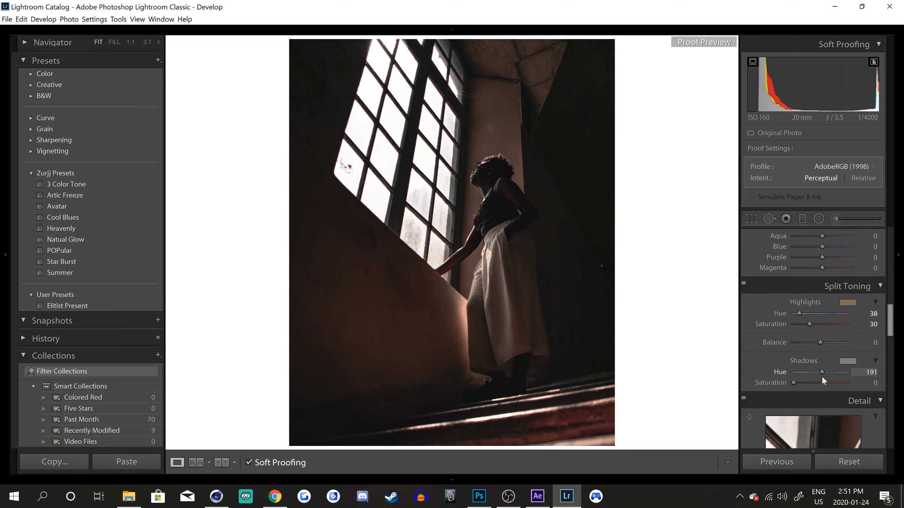
click(799, 383)
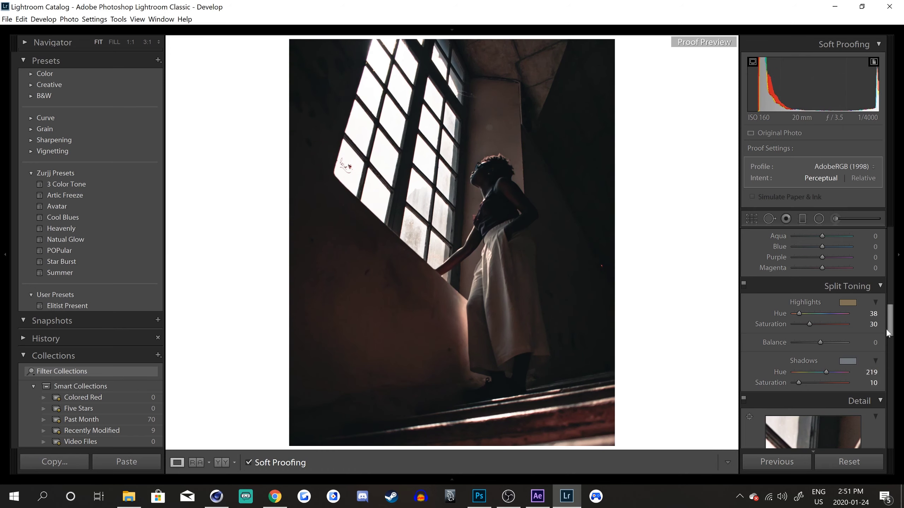
Step: Add a diagonal graduated filter over the window with Temp -15, Exposure 1.44, Shadows -14 and raised Highlights and Dehaze
key(shift+m)
click(803, 218)
drag(375, 46, 461, 232)
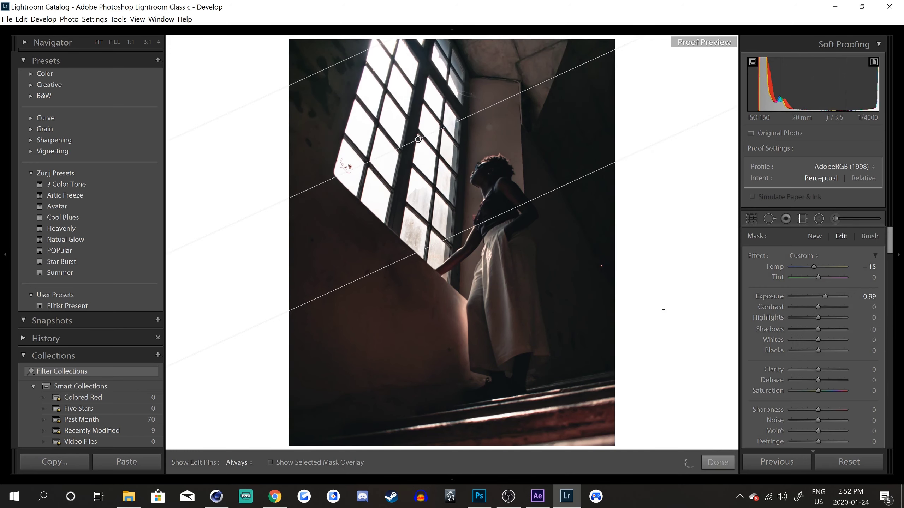
drag(825, 297, 815, 328)
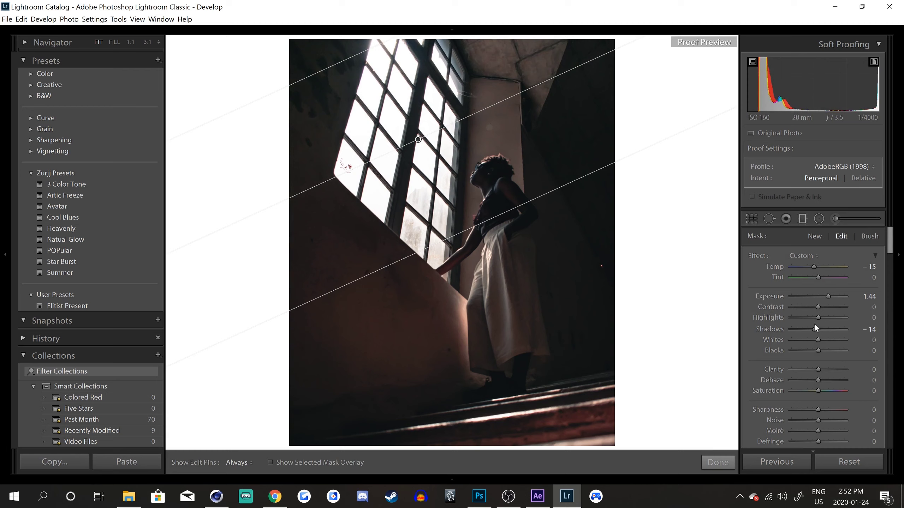
drag(818, 380, 822, 380)
drag(817, 319, 824, 320)
Step: Place a radial filter over the woman's face and shape it into a tilted ellipse following her profile
click(819, 219)
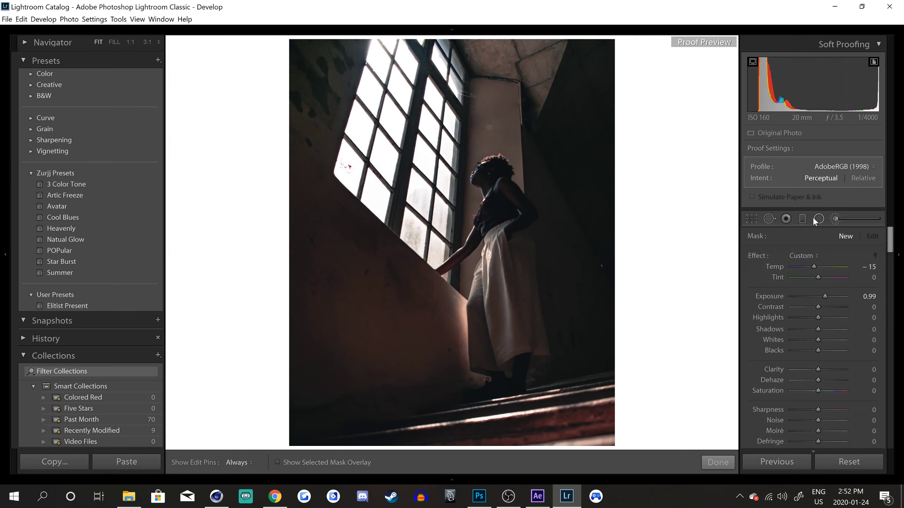
key(z)
drag(459, 107, 516, 356)
mouse_move(501, 206)
mouse_down()
mouse_move(553, 164)
mouse_move(581, 157)
mouse_up()
drag(585, 207, 569, 157)
drag(530, 247, 516, 227)
drag(525, 194, 528, 187)
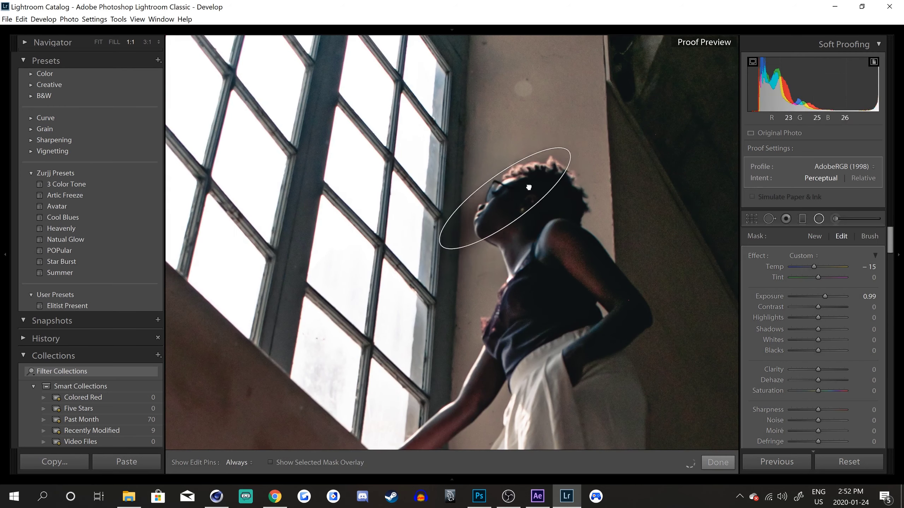
drag(568, 152, 552, 164)
drag(534, 179, 561, 157)
Step: Invert the face filter's mask and set Exposure 0.89, Highlights 9, Shadows -10 and Blacks -7
drag(891, 248, 891, 268)
click(780, 312)
drag(891, 264, 891, 245)
drag(818, 300, 821, 299)
drag(818, 288, 821, 289)
drag(818, 321, 815, 321)
drag(820, 300, 813, 300)
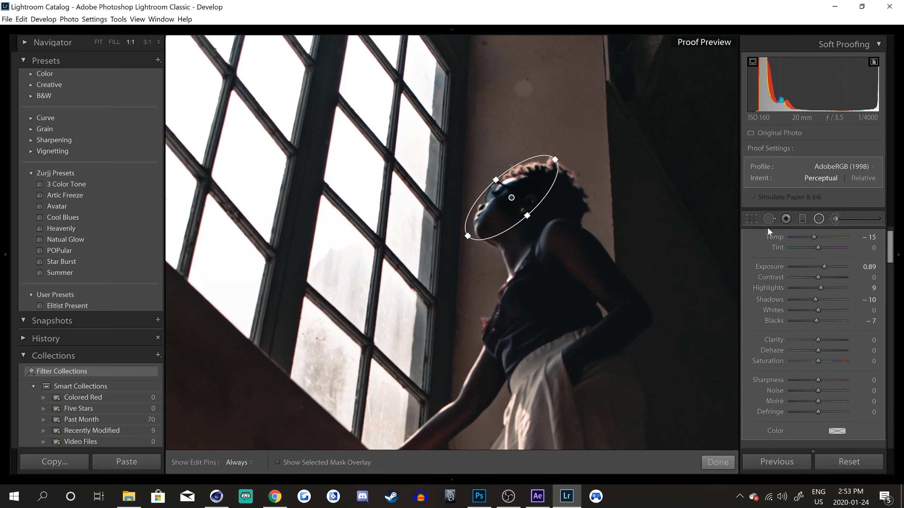
click(804, 219)
click(805, 219)
click(578, 270)
Step: Switch to Photoshop, duplicate the stairwell photo's background layer and fill a new layer above it with black
click(7, 18)
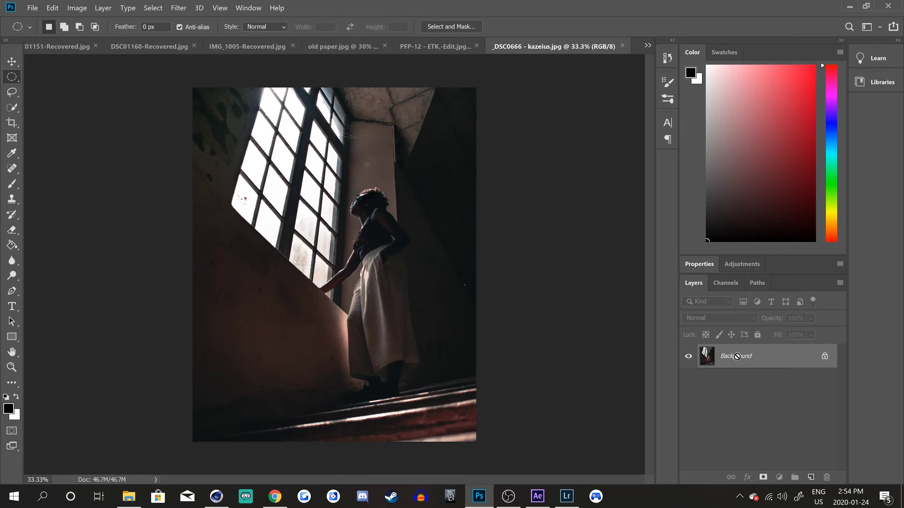
key(ctrl+j)
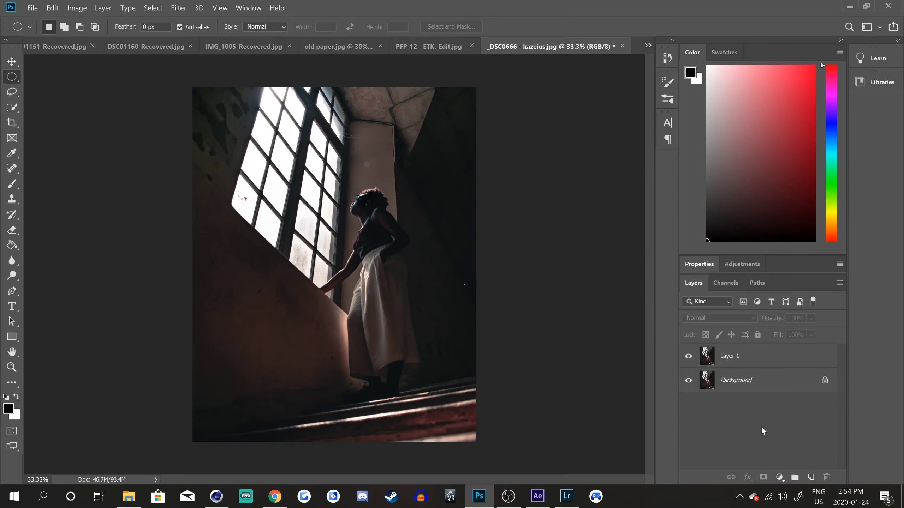
click(811, 477)
click(11, 245)
click(284, 249)
Step: Select a tall ellipse spanning nearly the whole stairwell photo and delete the black inside it to form a vignette
click(689, 356)
click(12, 77)
drag(212, 102, 488, 474)
drag(262, 173, 246, 150)
click(689, 355)
key(Delete)
Step: Reapply the last-used filter to the black vignette layer
click(178, 8)
click(204, 19)
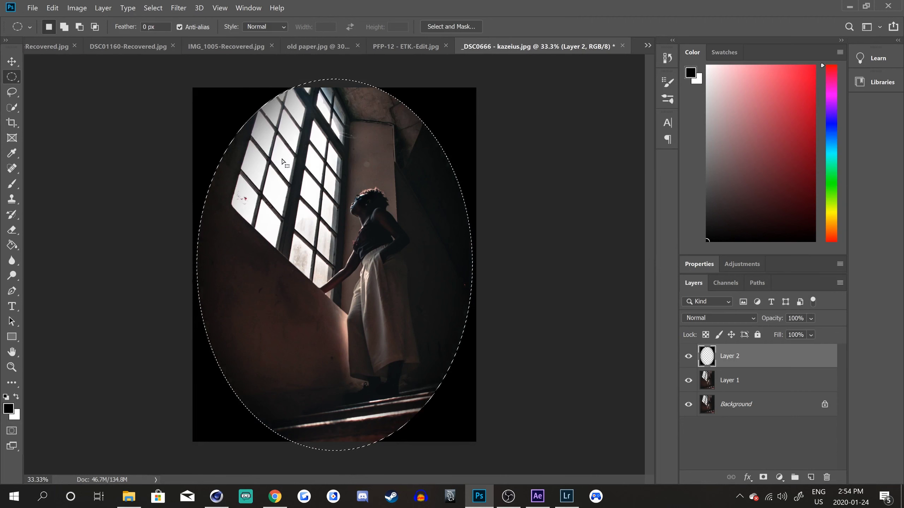
Step: Blur the black vignette layer with Gaussian Blur, set its opacity to 60% and clear the selection
click(178, 8)
click(347, 174)
click(759, 140)
click(798, 319)
key(BackSpace)
key(BackSpace)
key(BackSpace)
text(60)
key(Return)
key(ctrl+d)
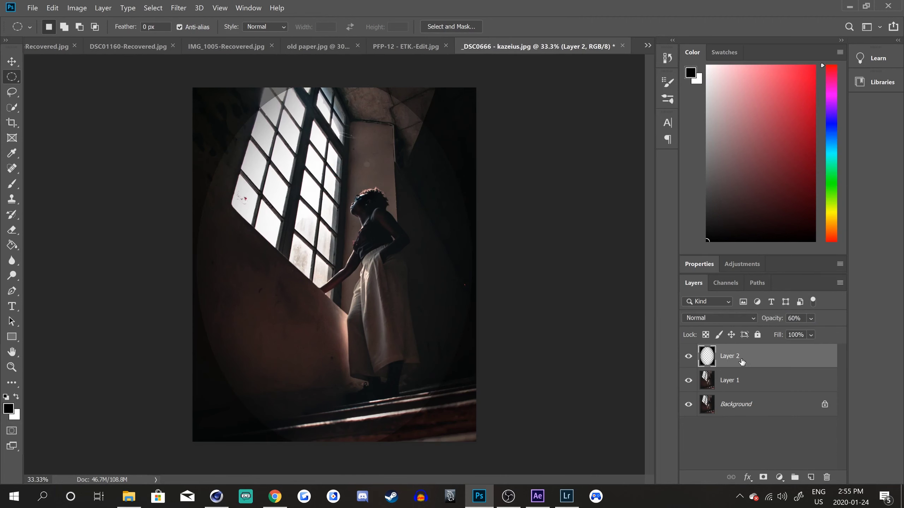
Step: Replace the vignette layer with a new layer filled with black, and hide it
key(Delete)
click(811, 477)
click(12, 246)
click(285, 249)
click(689, 355)
Step: Select an ellipse about 11.4 by 14.6 in centred on the stairwell photo, delete the black layer's content inside it and deselect
click(12, 77)
drag(218, 104, 486, 448)
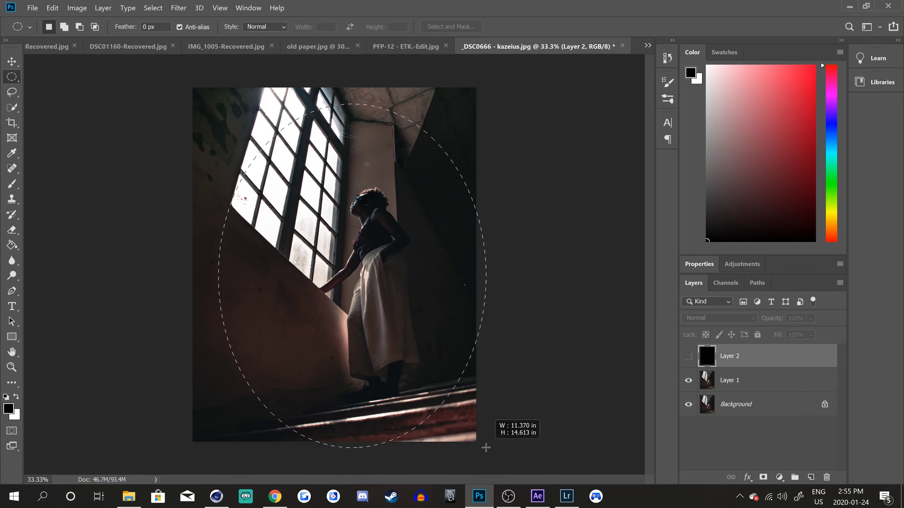
drag(308, 174, 290, 163)
click(688, 356)
key(Delete)
key(ctrl+d)
Step: Soften the vignette layer with Gaussian Blur and convert the image to 16 bits per channel
click(178, 8)
click(347, 173)
click(750, 147)
click(791, 453)
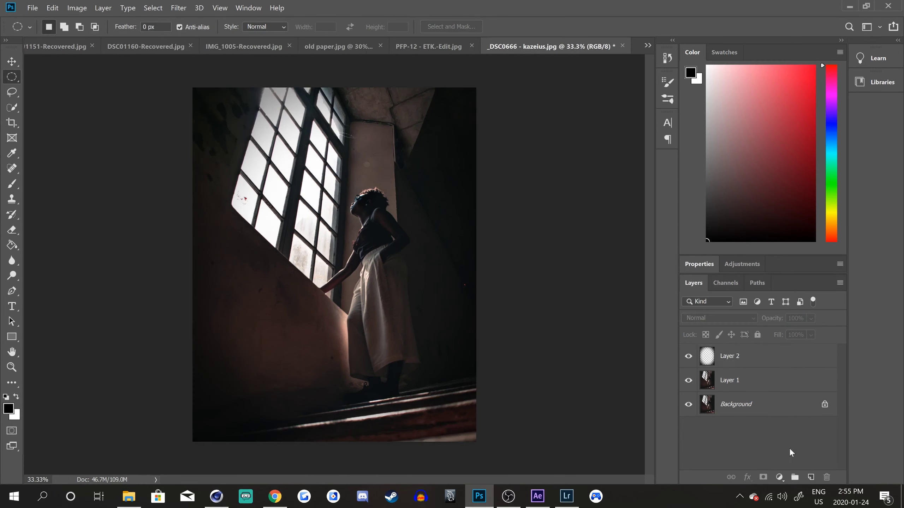
click(77, 7)
click(221, 121)
Step: Reposition the vignette layer and enlarge it beyond the photo's edges with Free Transform
click(688, 356)
click(689, 356)
key(v)
drag(377, 250, 369, 239)
key(ctrl+z)
mouse_move(463, 207)
mouse_down()
mouse_move(462, 192)
mouse_move(463, 216)
mouse_up()
key(ctrl+t)
drag(475, 97, 501, 67)
drag(483, 169, 482, 160)
key(Return)
Step: Add a new layer and paint soft white light rays slanting down from the window across the woman
click(757, 428)
click(811, 477)
key(b)
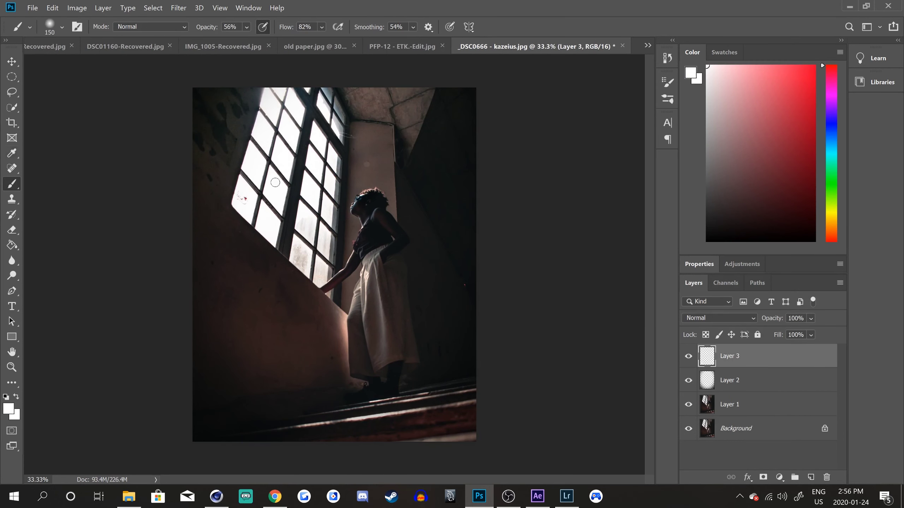
drag(274, 107, 343, 204)
drag(265, 143, 349, 247)
drag(248, 198, 364, 302)
drag(301, 208, 453, 339)
key(ctrl+z)
mouse_move(315, 142)
mouse_down()
mouse_move(349, 197)
mouse_move(413, 219)
mouse_up()
Step: Fade the ends of the light rays with a soft 1000 px eraser at 49% opacity
key(e)
key(bracketright)
key(bracketright)
drag(454, 327, 402, 342)
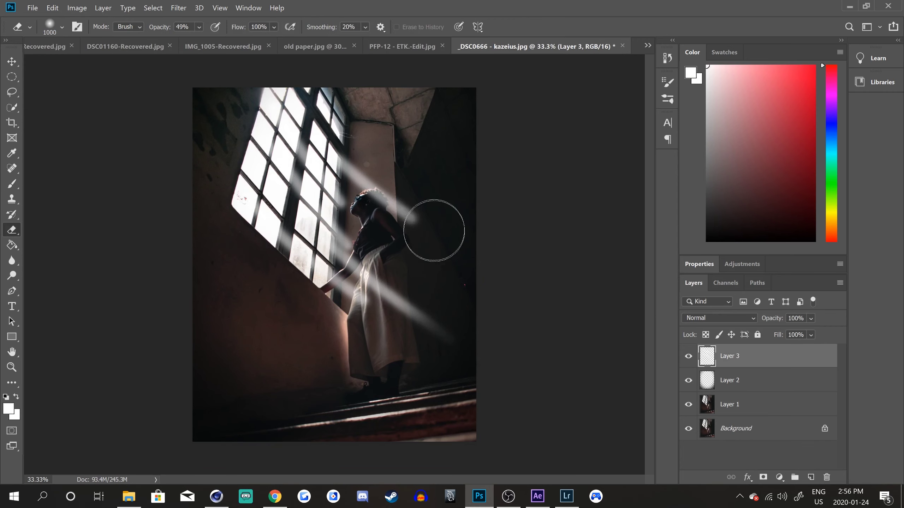
click(434, 231)
Step: Apply a strong Gaussian Blur to the light-ray layer
click(179, 7)
mouse_move(228, 127)
click(344, 171)
mouse_move(662, 306)
mouse_down()
mouse_move(630, 307)
mouse_move(639, 307)
mouse_up()
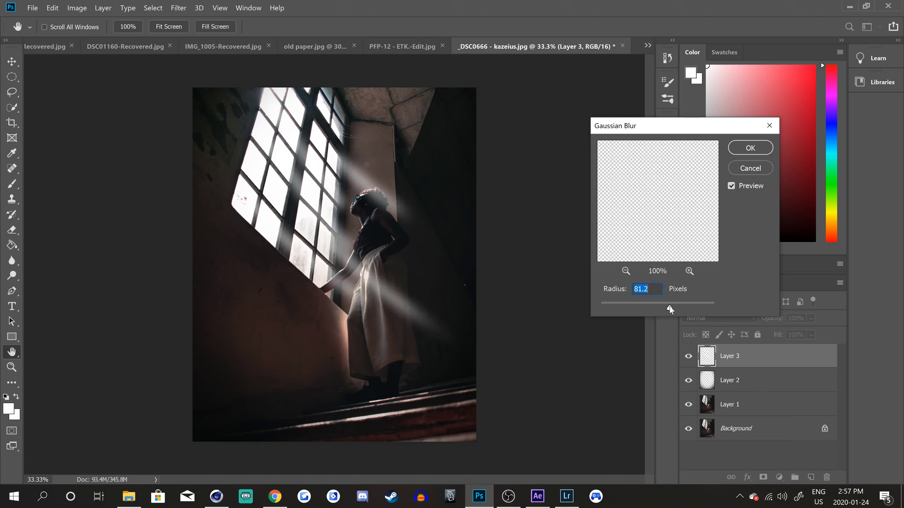
key(Return)
Step: Set the light-ray layer's blend mode to Lighten and reduce its opacity
click(718, 318)
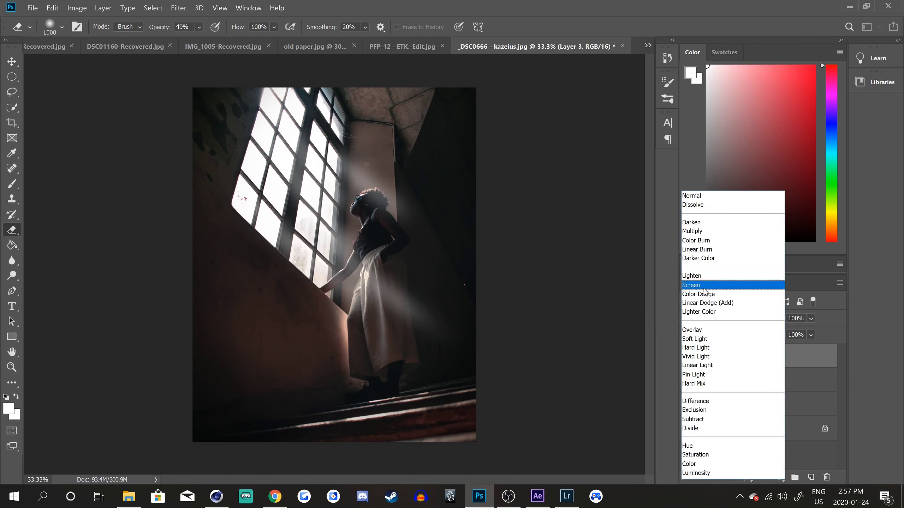
click(710, 339)
click(721, 319)
click(717, 330)
click(779, 405)
click(811, 318)
click(743, 357)
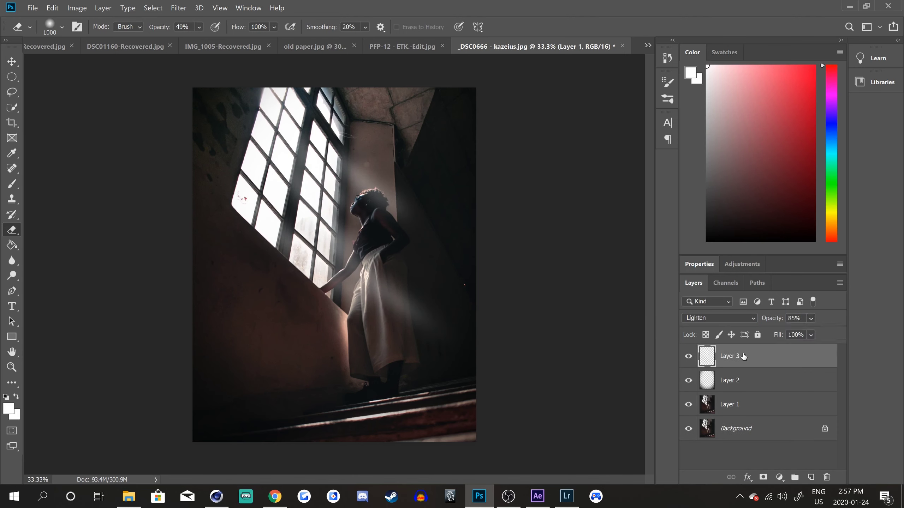
click(811, 319)
drag(829, 333, 812, 334)
click(758, 457)
Step: Open a warm lens-flare image from the Flares folder and place it enlarged over the top of the stairwell photo
key(ctrl+o)
click(47, 222)
scroll(163, 84, down, 16)
double_click(129, 114)
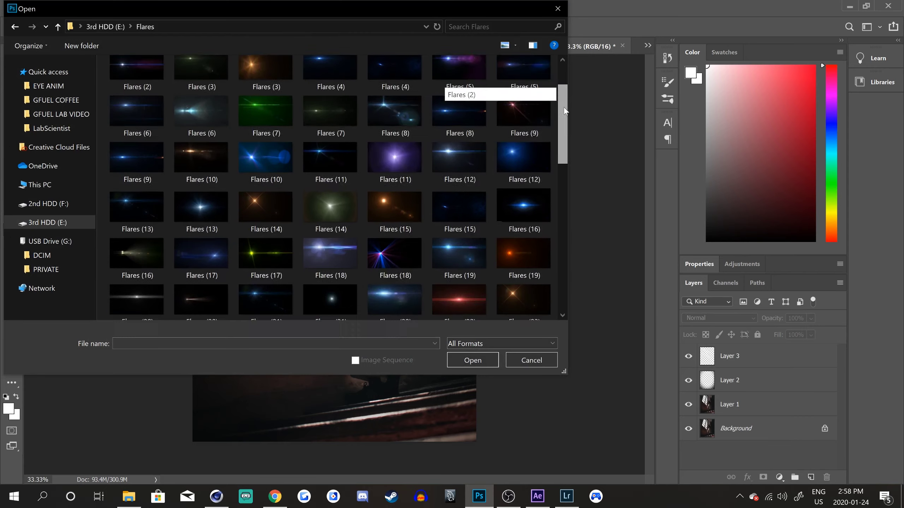
double_click(420, 71)
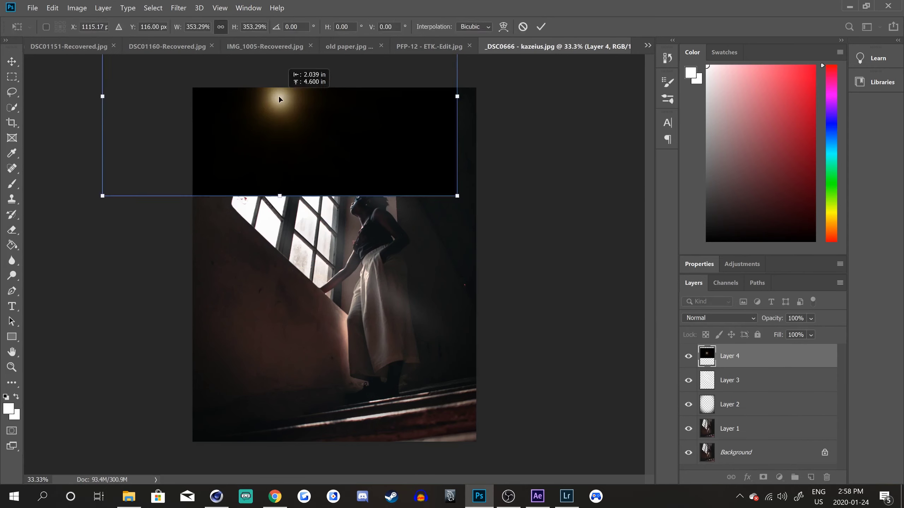
key(Return)
Step: Set the flare layer's blend mode to Linear Dodge (Add), scale it to about 169% and position it over the window
click(719, 318)
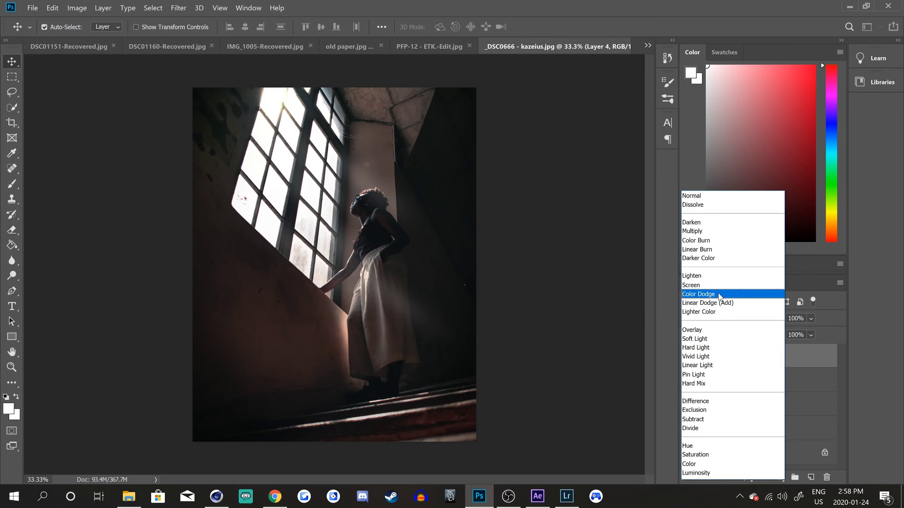
click(704, 301)
key(ctrl+r)
key(ctrl+t)
drag(461, 195, 582, 263)
drag(307, 112, 318, 139)
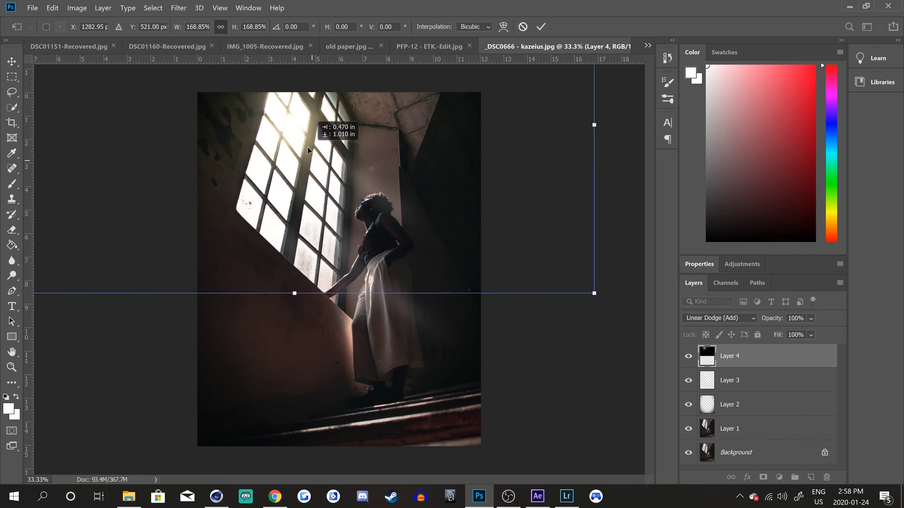
key(Return)
Step: Recolour the flare layer to a pinkish red tone with an image colour adjustment
click(77, 8)
click(222, 91)
click(724, 267)
drag(554, 198, 666, 198)
click(741, 142)
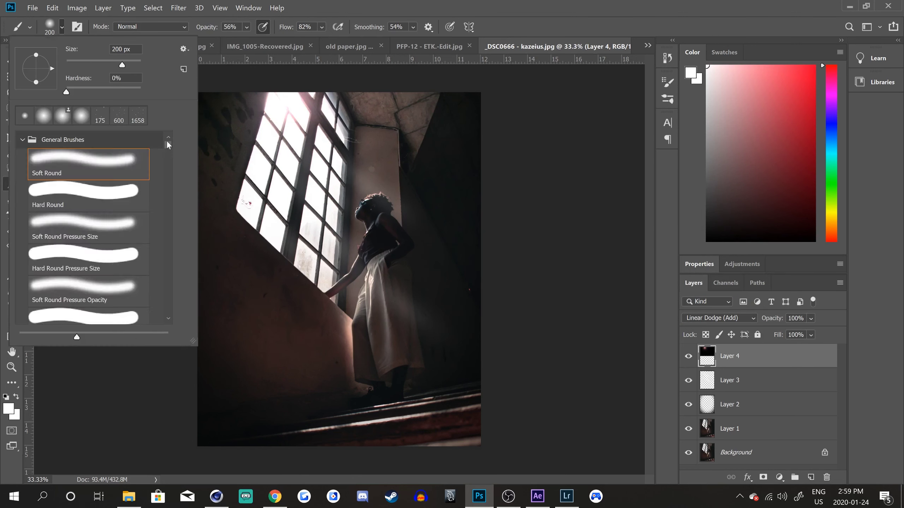
scroll(106, 178, down, 5)
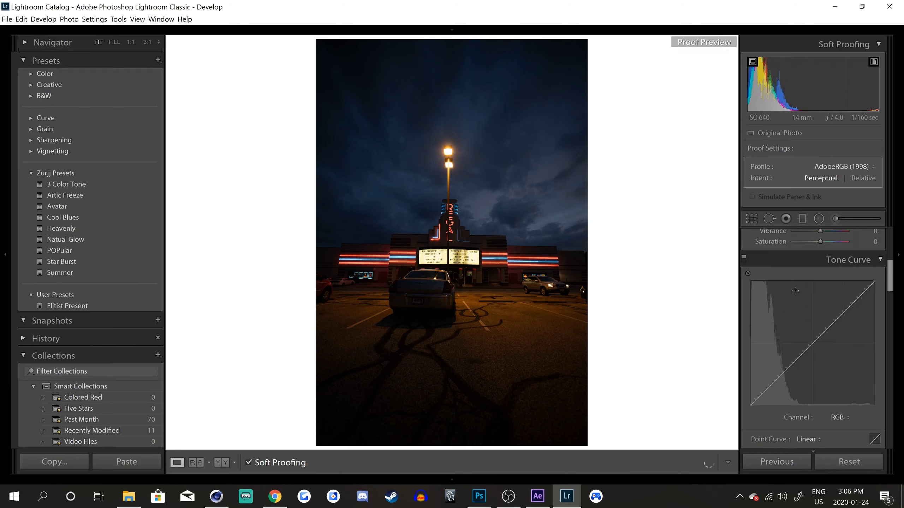
Step: Switch to Lightroom and apply the Avatar preset to the Regal cinema night photo
key(ctrl+1)
click(62, 208)
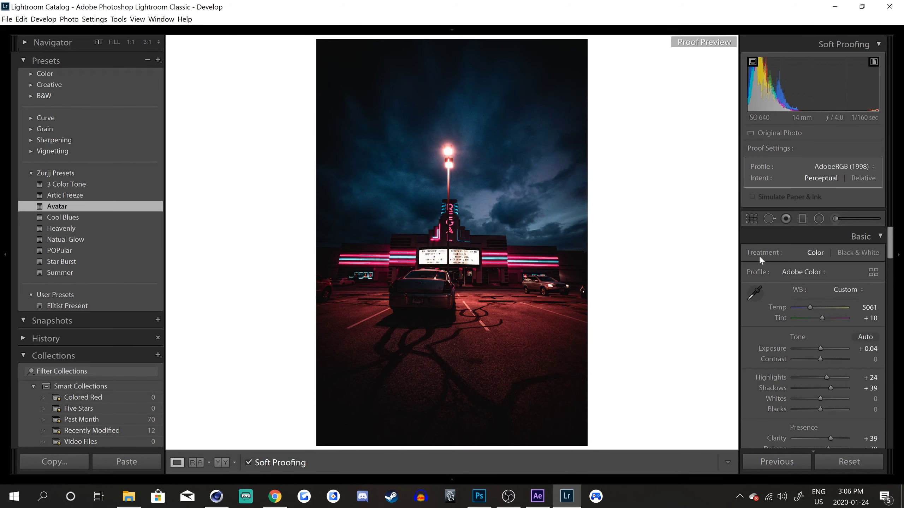
Step: Crop the cinema photo to the 4 x 5 / 8 x 10 aspect, framing the lamp post, sign and parked car
click(752, 219)
click(855, 254)
click(833, 309)
drag(506, 267, 508, 263)
drag(584, 408, 546, 357)
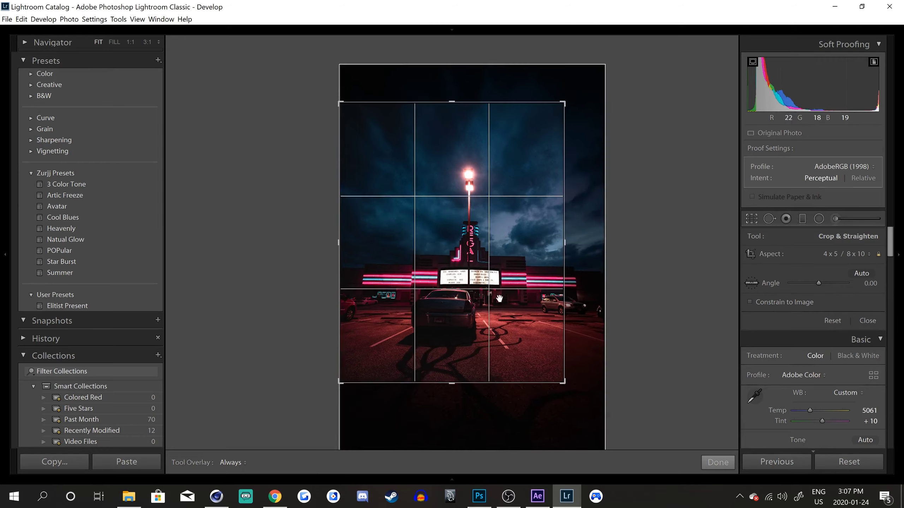
drag(488, 283, 472, 261)
key(Return)
Step: Straighten the cropped cinema photo along the horizontal line of the marquee
click(752, 219)
click(752, 284)
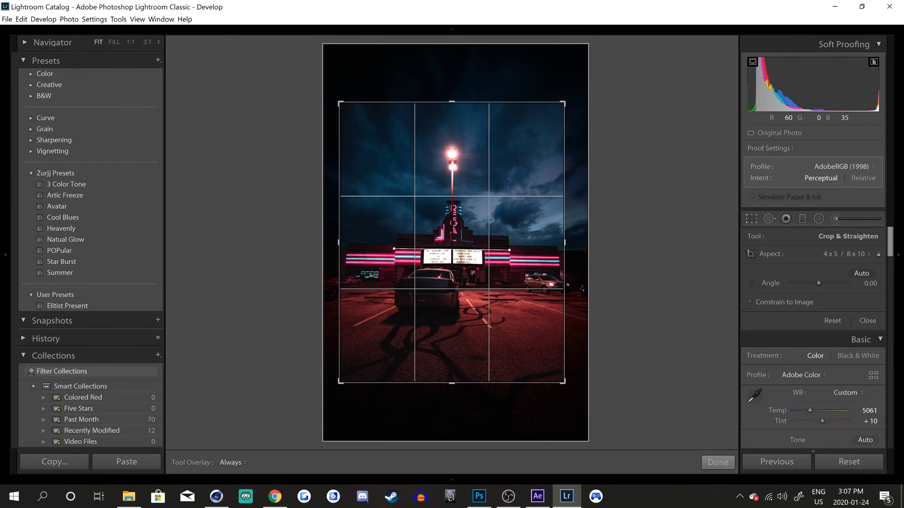
key(Return)
Step: Set the cinema photo's calibration to Green Primary Hue +42 and Red Primary Hue -23, and adjust the Red Primary Saturation
scroll(829, 377, down, 15)
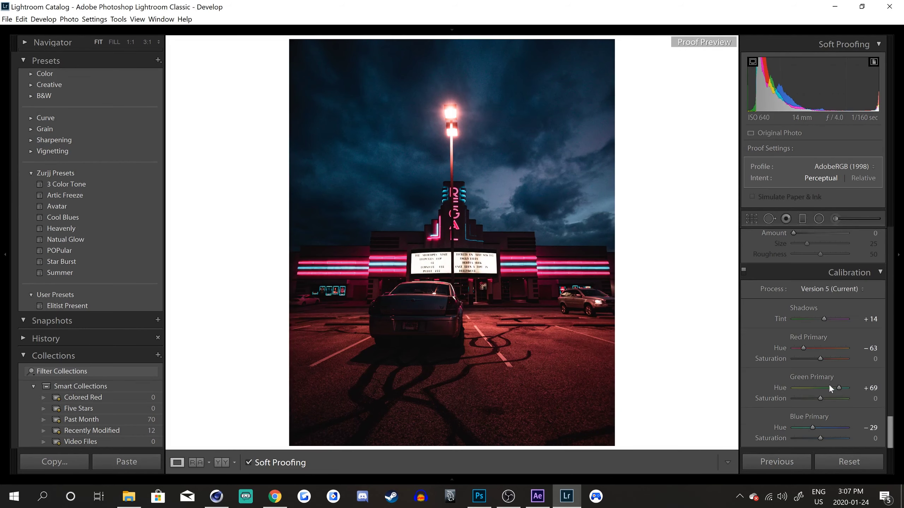
click(830, 388)
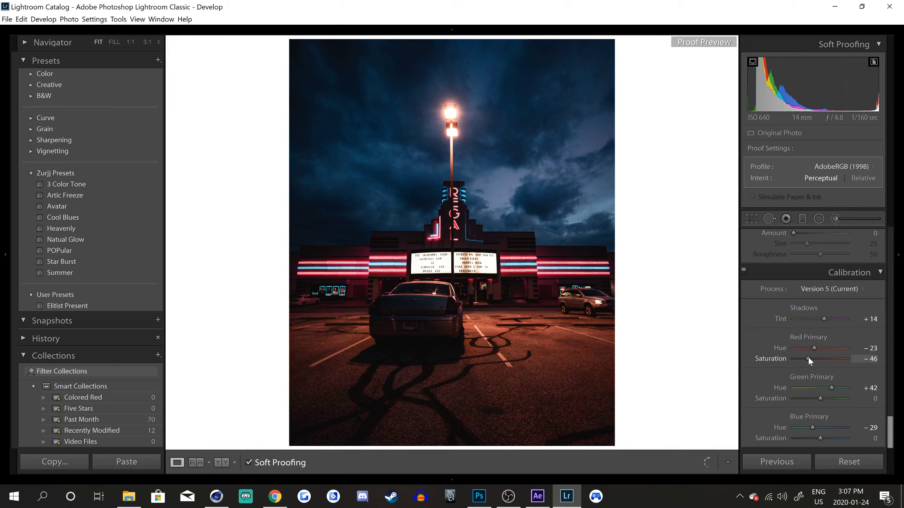
scroll(880, 250, up, 10)
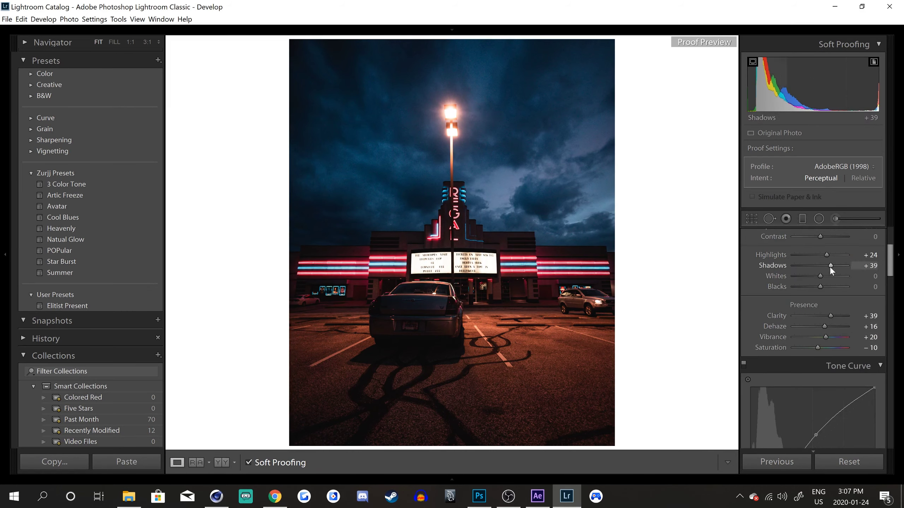
Step: Lift the black point of the cinema photo's RGB tone curve slightly
scroll(830, 267, down, 5)
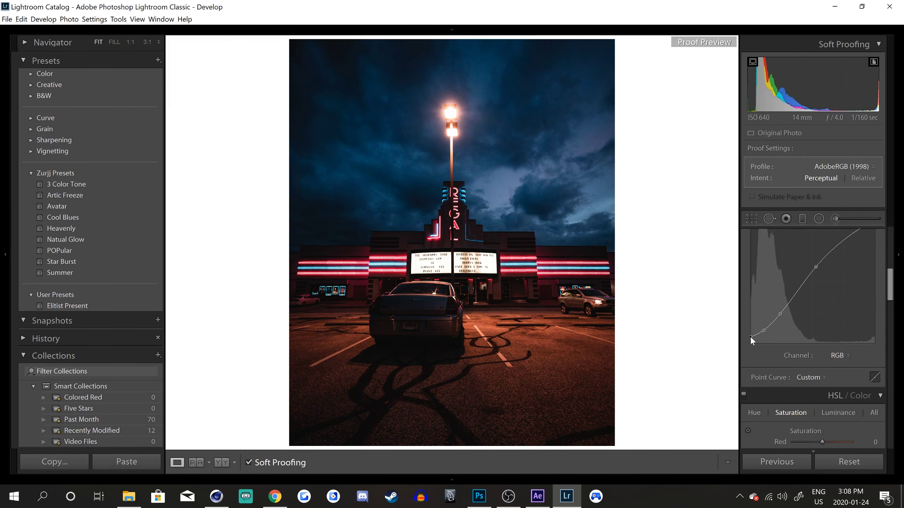
drag(750, 338, 747, 327)
Step: Shift the Orange hue to -34 from the pavement and the Red hue to +43 from the neon strips
scroll(750, 333, down, 3)
click(755, 293)
click(748, 310)
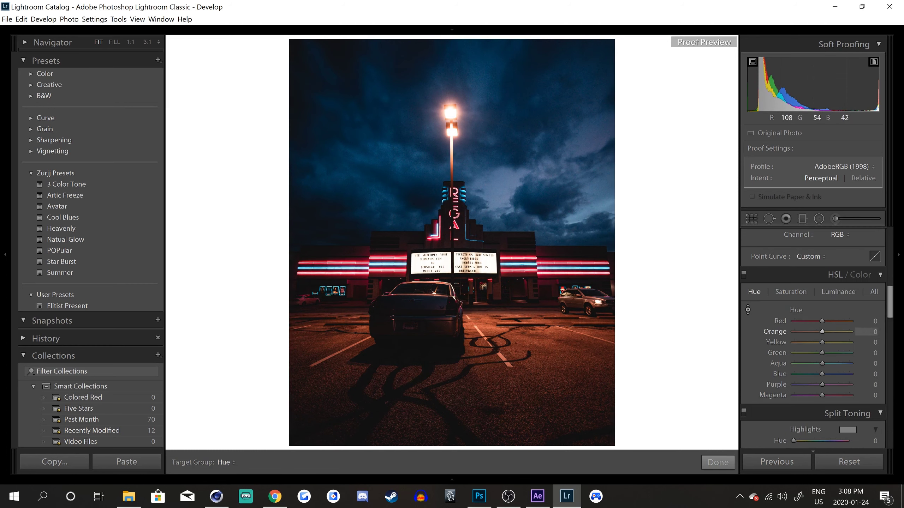
drag(538, 341, 537, 370)
drag(521, 257, 521, 220)
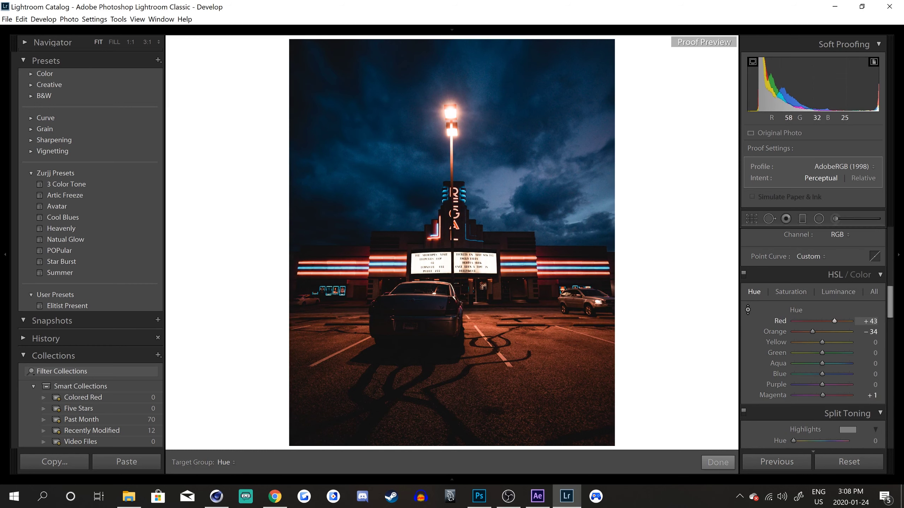
Step: Desaturate the blue tones of the sky until it looks nearly grey
drag(478, 167, 477, 194)
click(790, 292)
Step: Set the HSL luminance of Red to +67 and Blue to -25, and view the cinema photo without the side panels
click(838, 292)
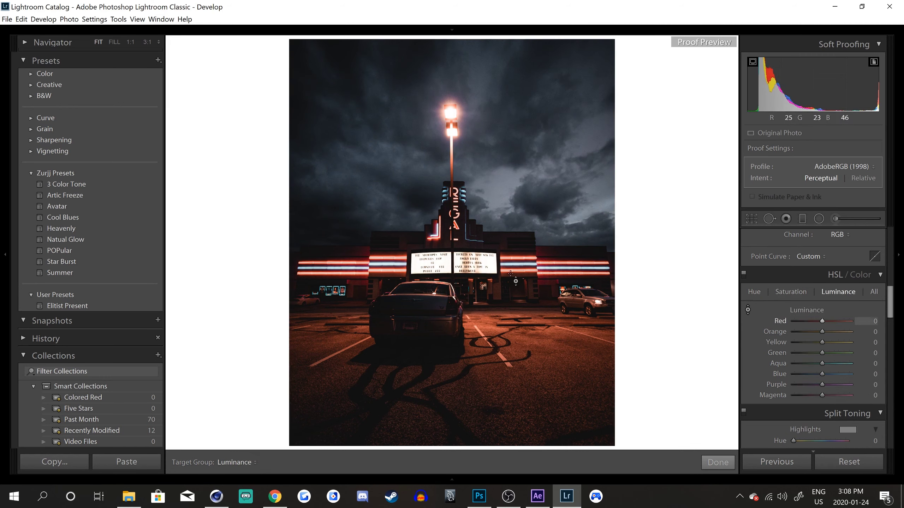
drag(515, 282, 516, 258)
mouse_move(477, 167)
mouse_down()
mouse_move(478, 157)
mouse_move(477, 176)
mouse_up()
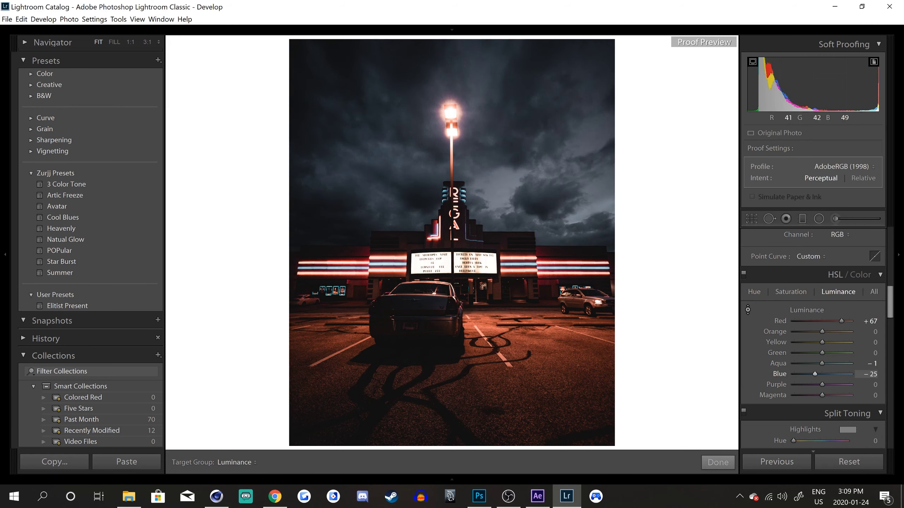
key(Tab)
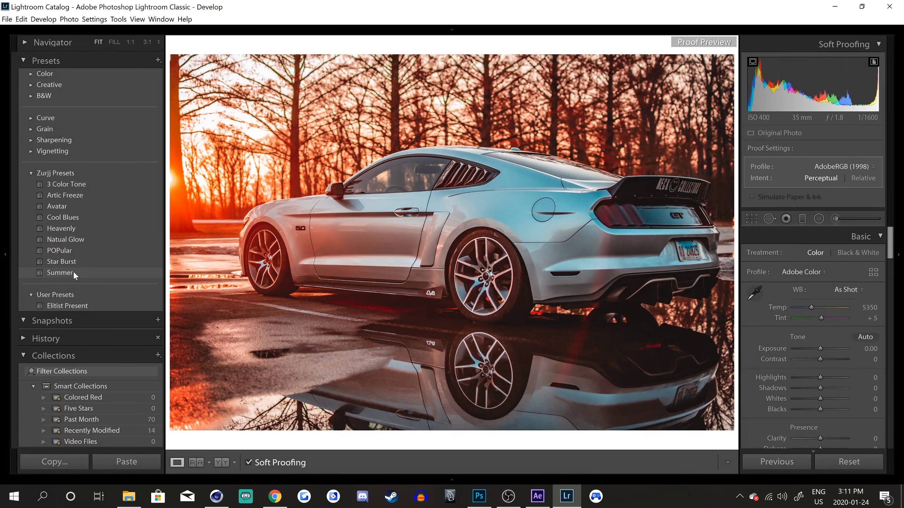
Step: Apply the Summer preset to the silver Mustang photo
click(74, 271)
scroll(811, 434, down, 10)
Step: Adjust the car photo's basic settings to Temp 7132, Exposure +0.79, Shadows +44 and Saturation -10
scroll(821, 349, up, 12)
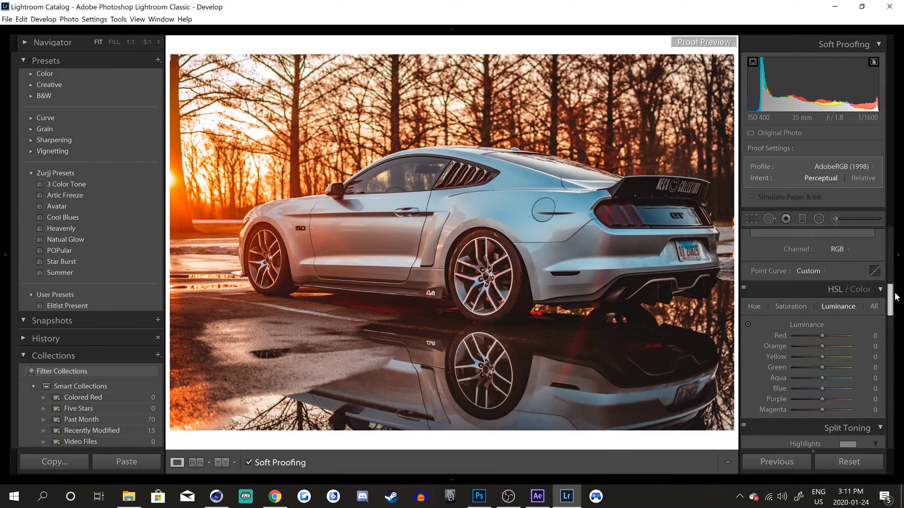
drag(818, 410, 818, 410)
drag(848, 328, 822, 321)
drag(836, 328, 829, 333)
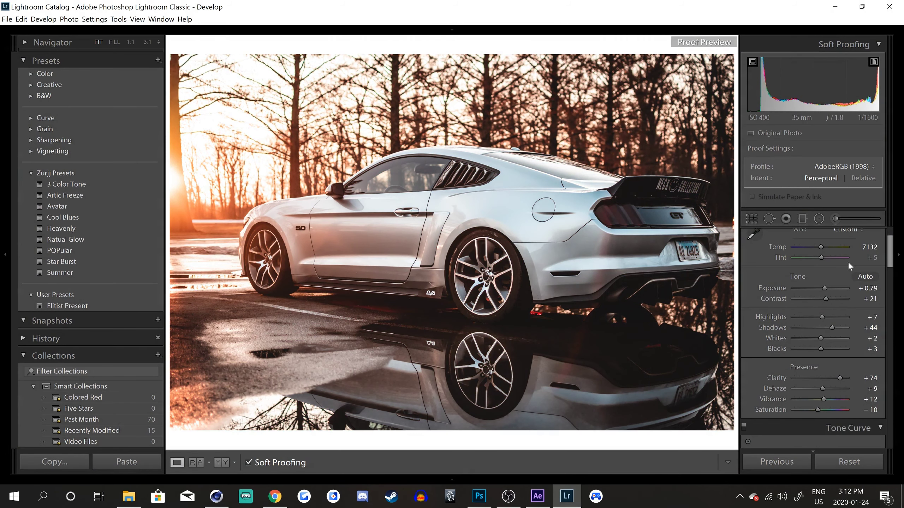
Step: Desaturate the bluish tones of the car body with the targeted HSL saturation adjustment
scroll(808, 278, down, 8)
click(754, 280)
click(748, 299)
click(790, 280)
drag(577, 251, 578, 331)
Step: Darken the foreground with a graduated filter (Temp -15, Exposure -0.96, Clarity 21, Dehaze 3) and set the photo's overall Exposure to +0.57
click(801, 219)
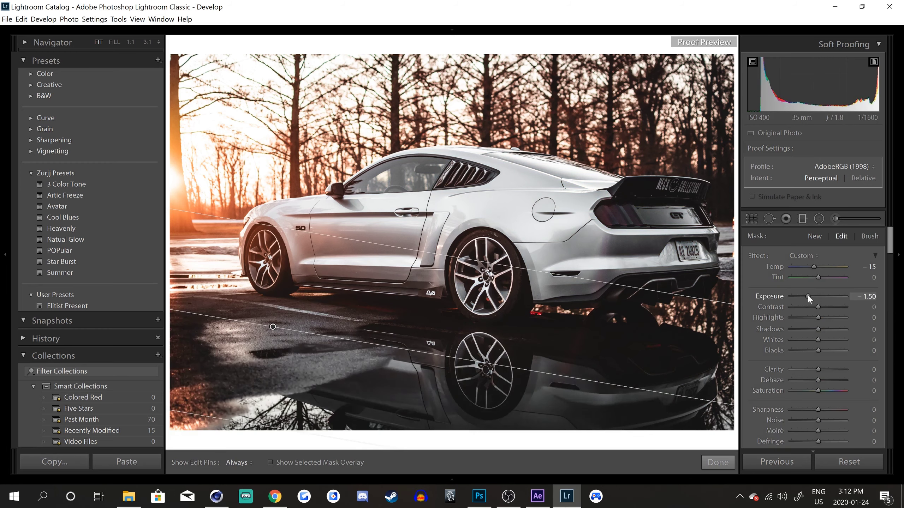
click(802, 219)
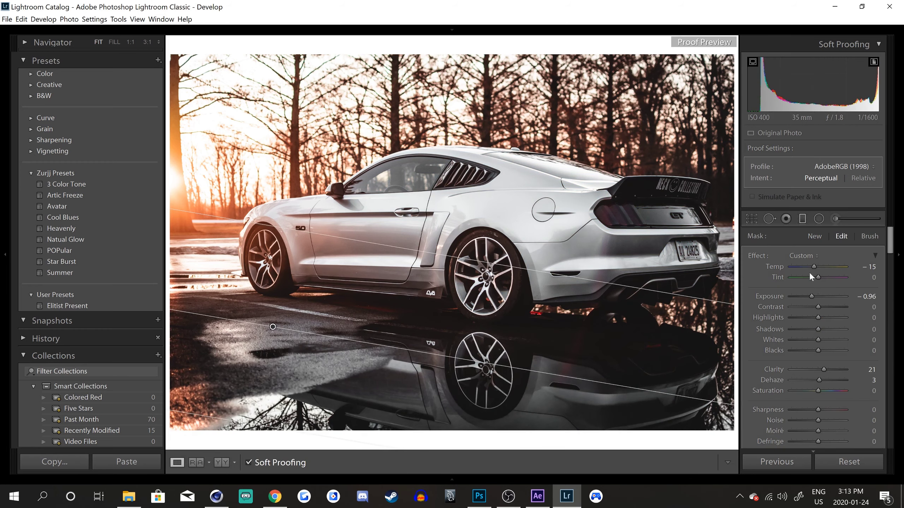
drag(825, 348, 824, 347)
scroll(832, 281, down, 3)
Step: Add a radial filter spanning nearly the whole car photo with Temp -15 and a slightly negative Exposure
click(822, 222)
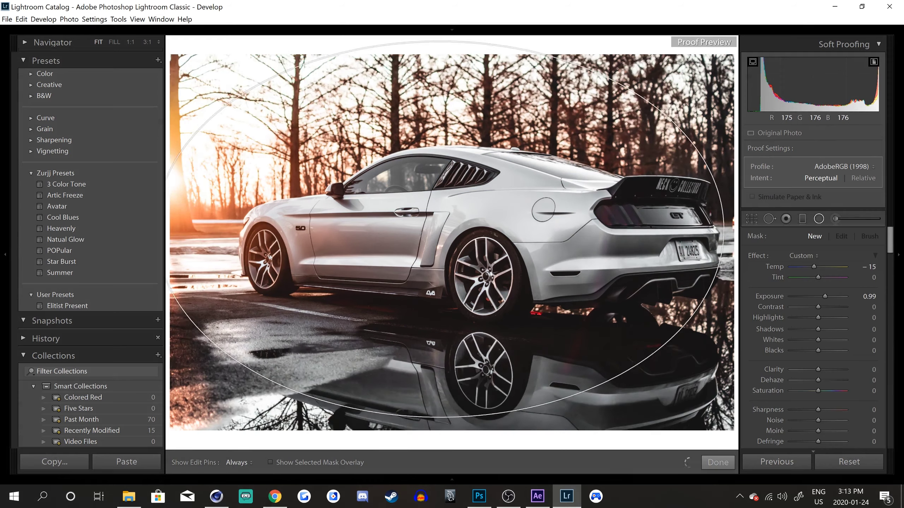
drag(891, 257, 890, 250)
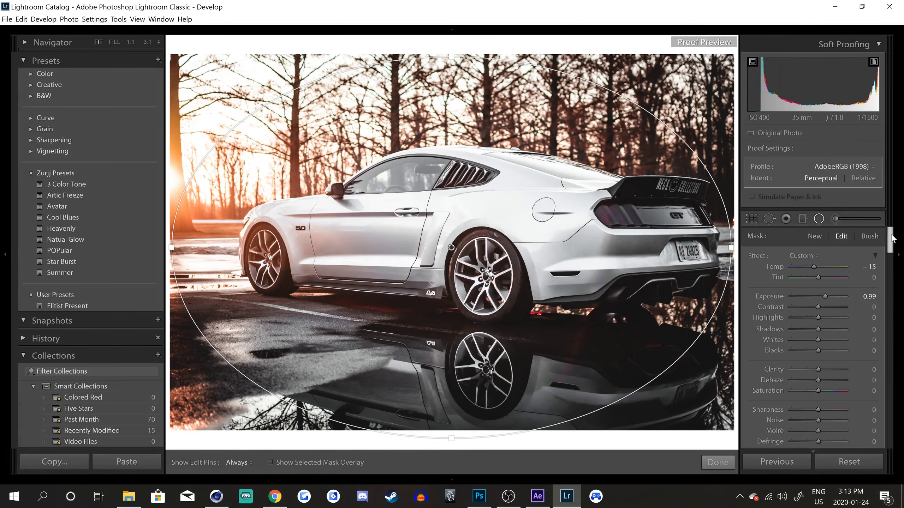
drag(824, 297, 814, 297)
mouse_move(890, 245)
mouse_down()
mouse_move(889, 265)
mouse_move(889, 247)
mouse_up()
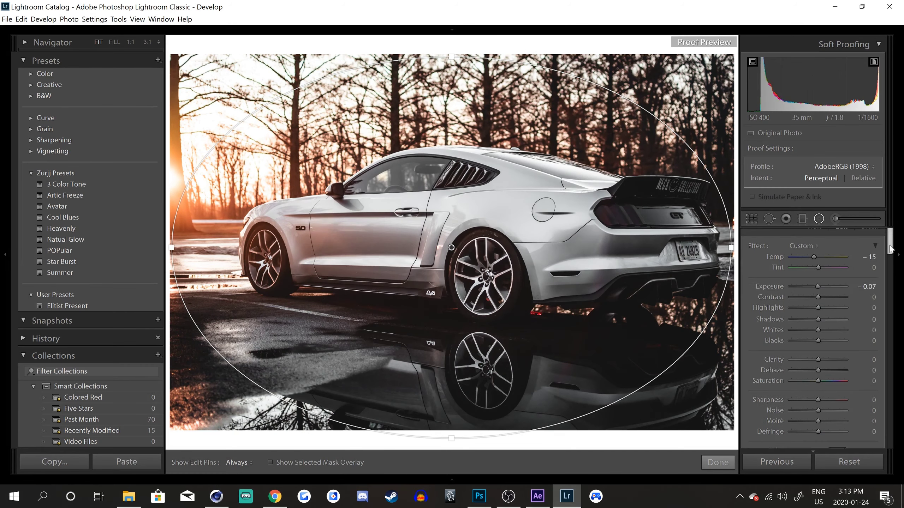
drag(814, 287, 814, 287)
key(Return)
Step: Examine the edited car photo with the side panels hidden, and restore the panels
key(p)
key(Tab)
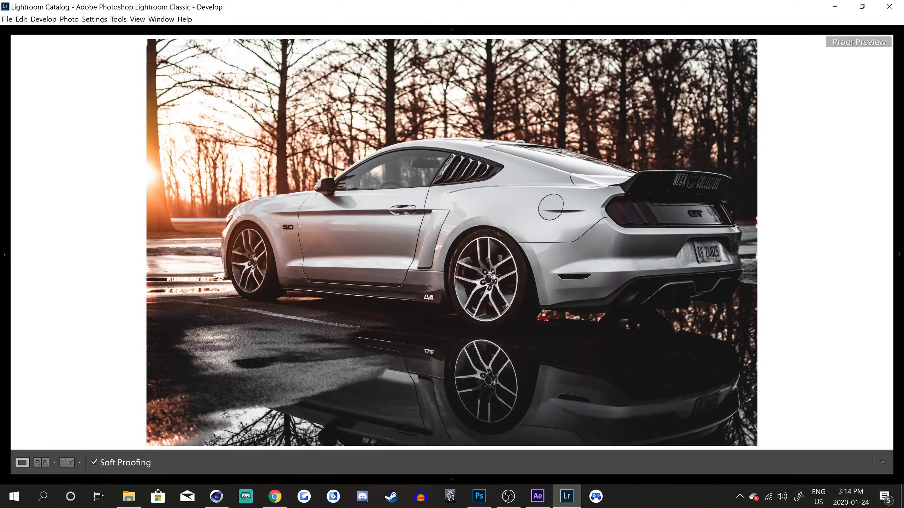
key(u)
key(Tab)
Step: Crop the car photo to a 16 x 9 aspect, shifting the framing to keep more of the trees
key(r)
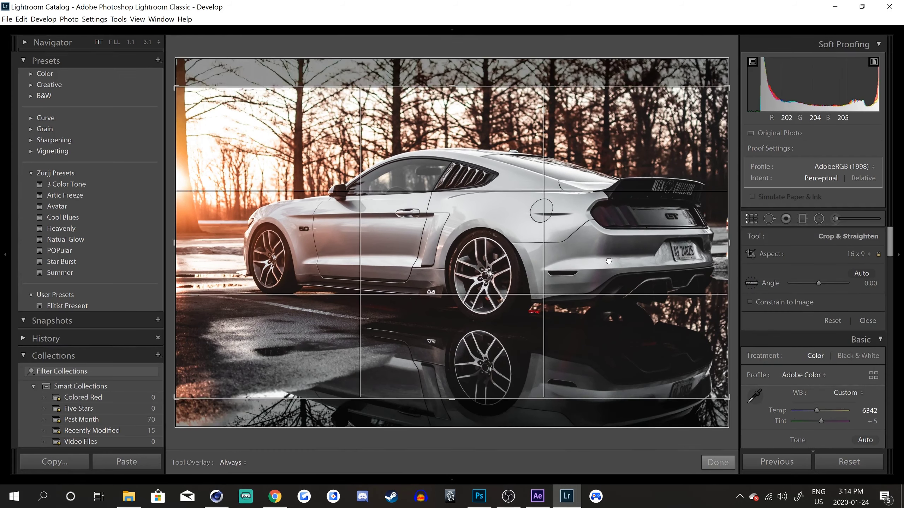
drag(609, 261, 607, 302)
key(Return)
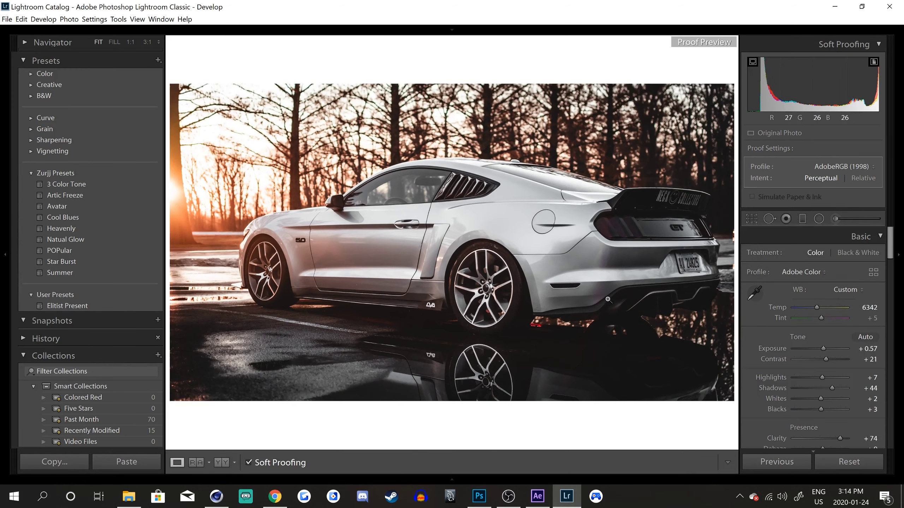